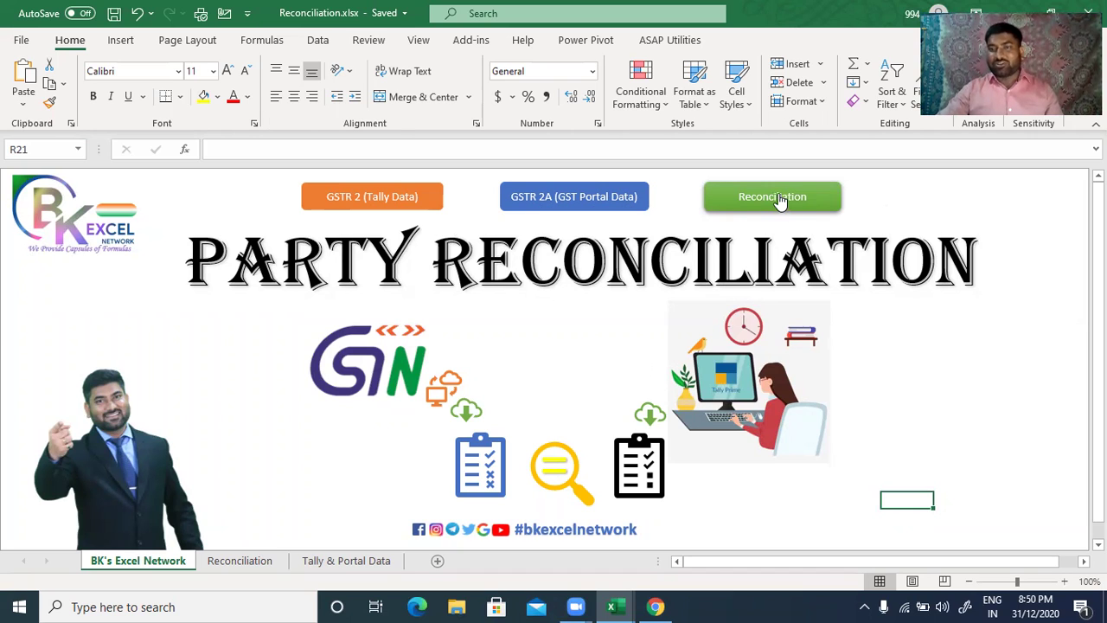
Examine the GSTR 2 Tally data and the GSTR 2A portal data, returning to the cover sheet after each.
left_click(375, 208)
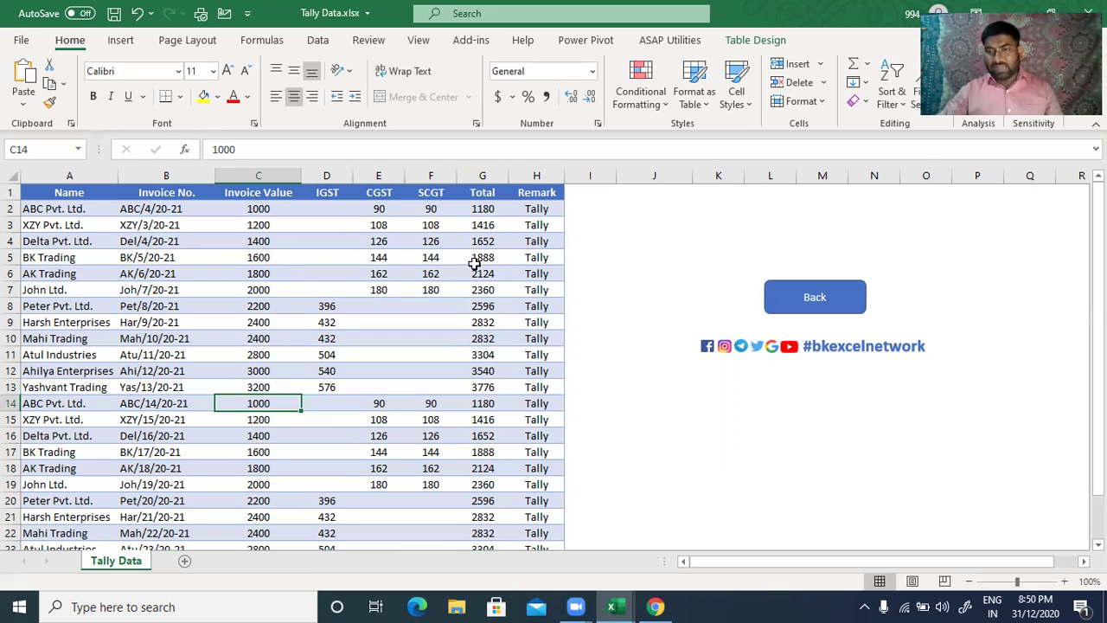
left_click(817, 307)
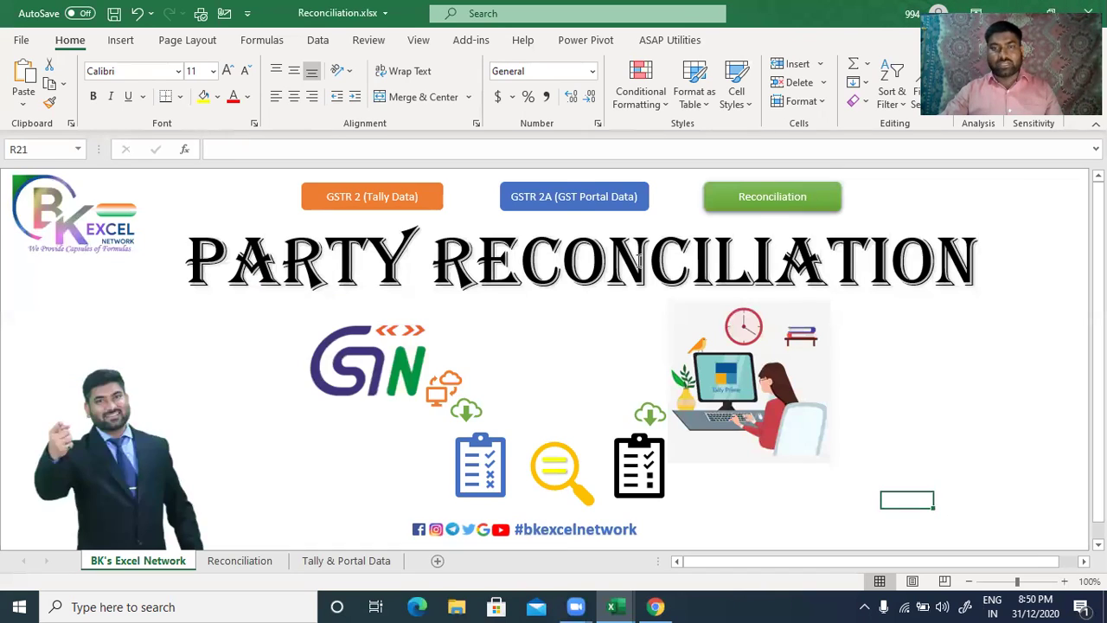
left_click(559, 206)
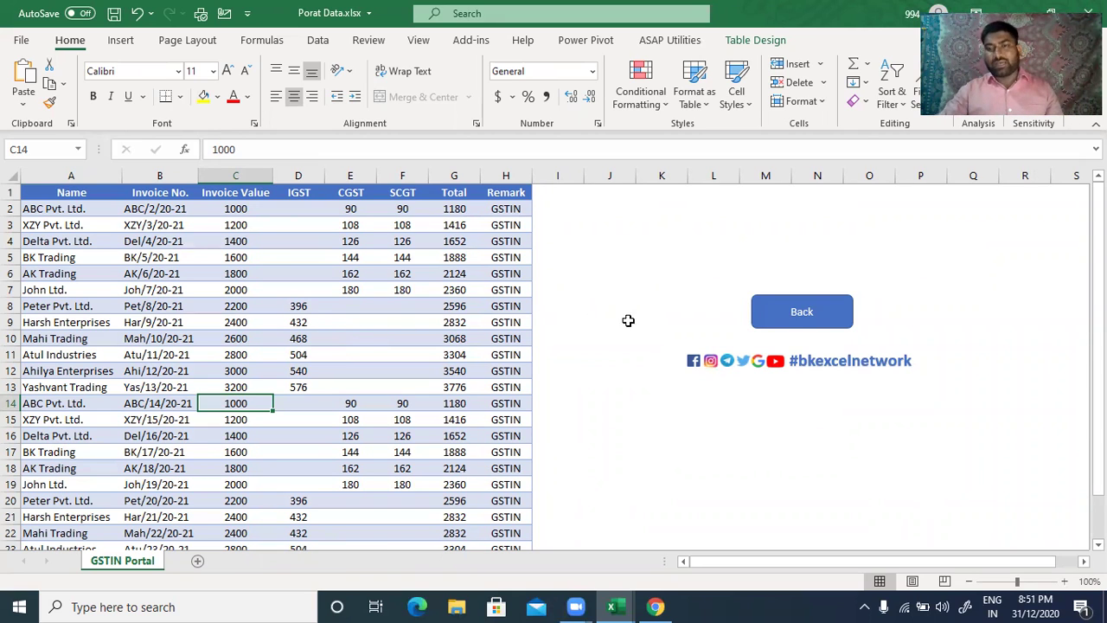
left_click(800, 318)
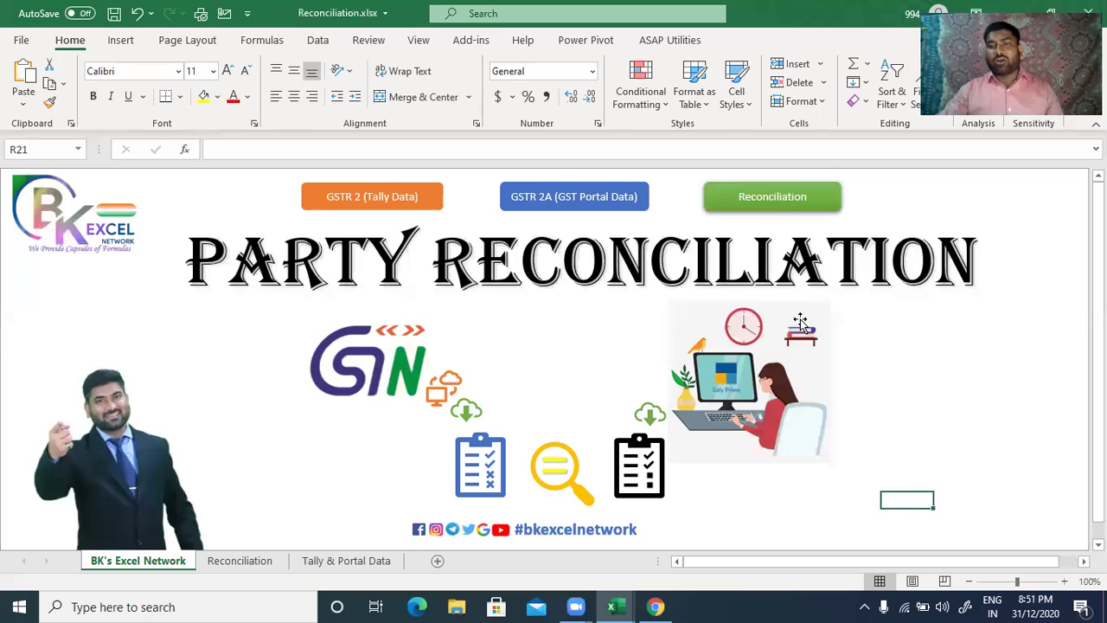
Examine the GSTIN, Tally and Reconciliation column groups of the pivot table on the Reconciliation sheet.
left_click(771, 212)
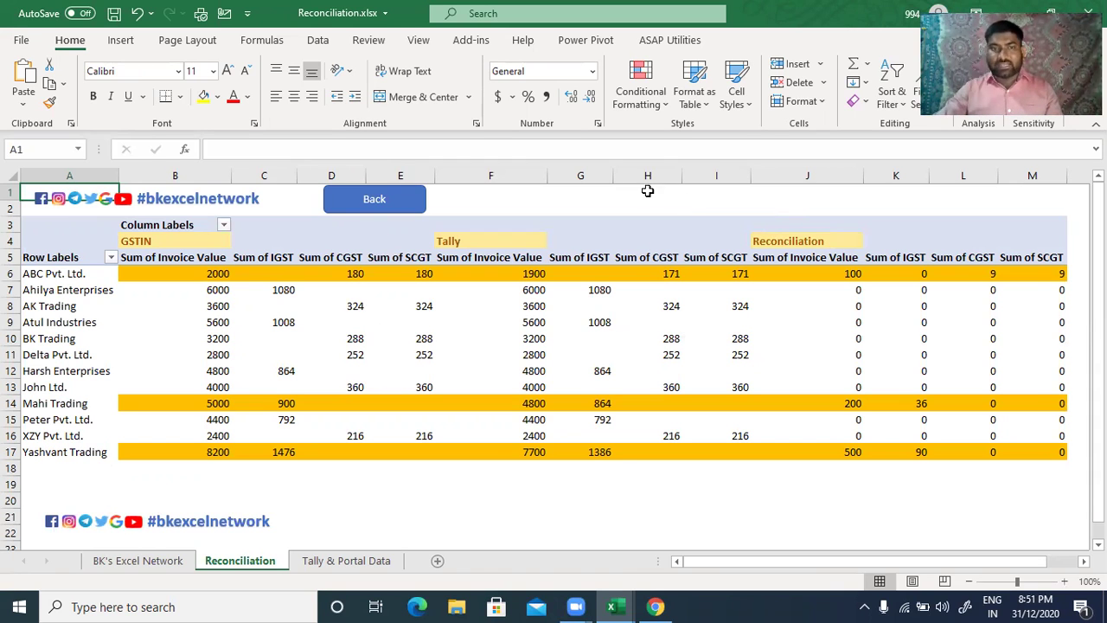
left_click(400, 215)
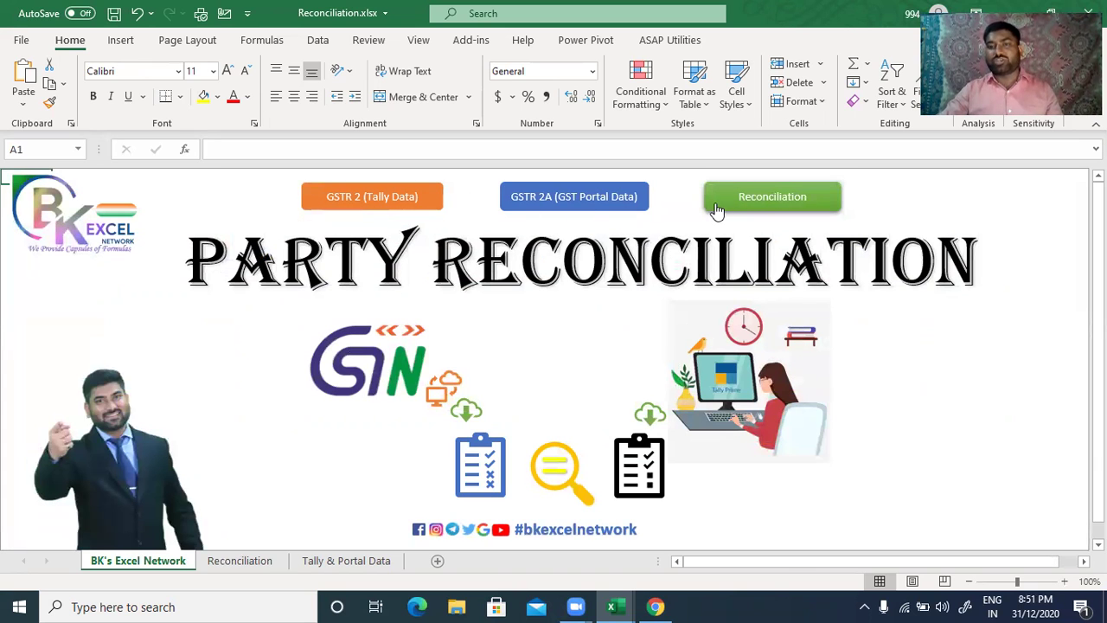
left_click(761, 198)
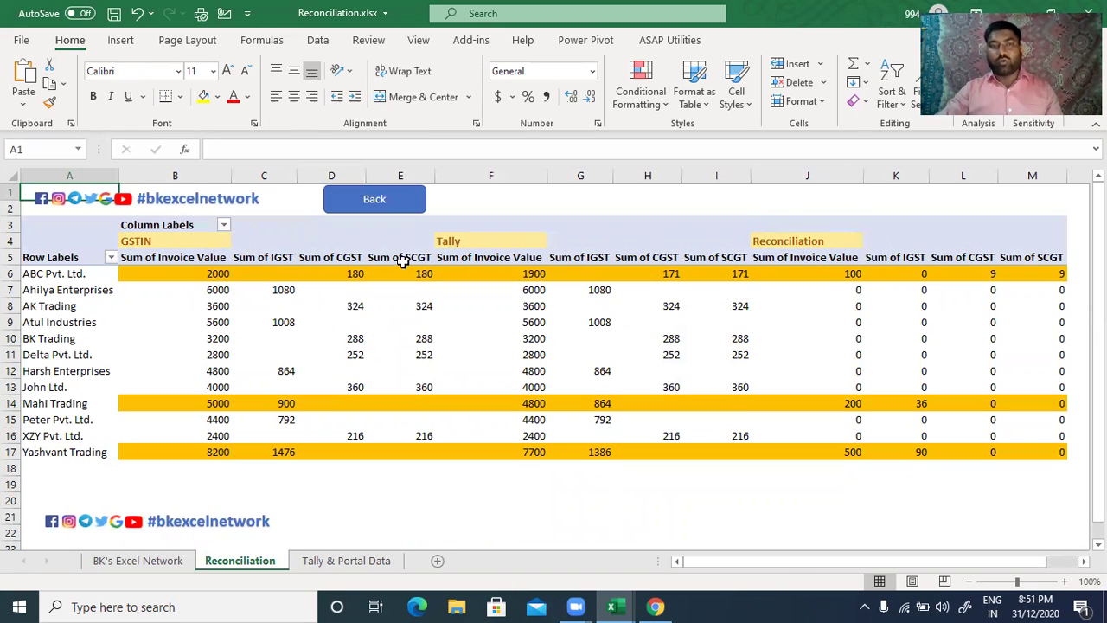
left_click(122, 317)
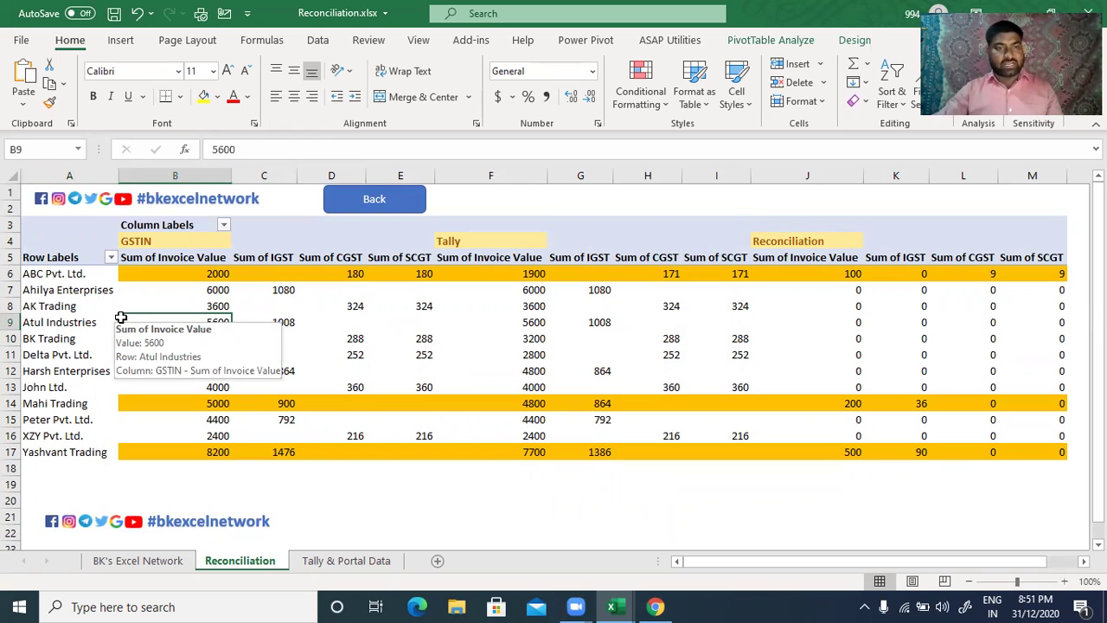
left_click(161, 241)
mouse_move(191, 333)
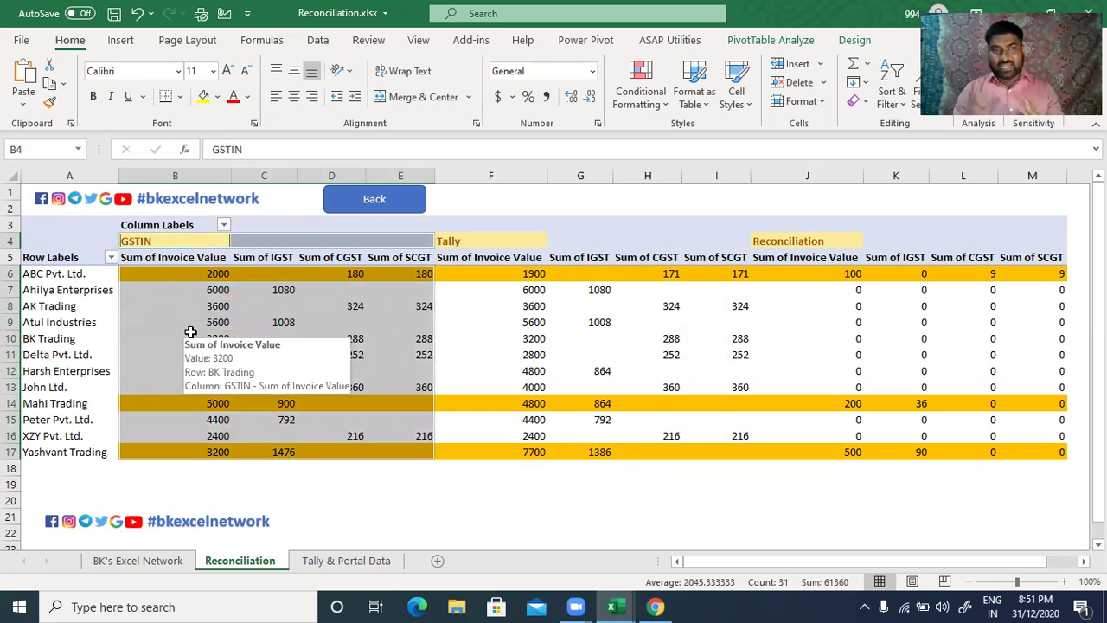
left_click(457, 240)
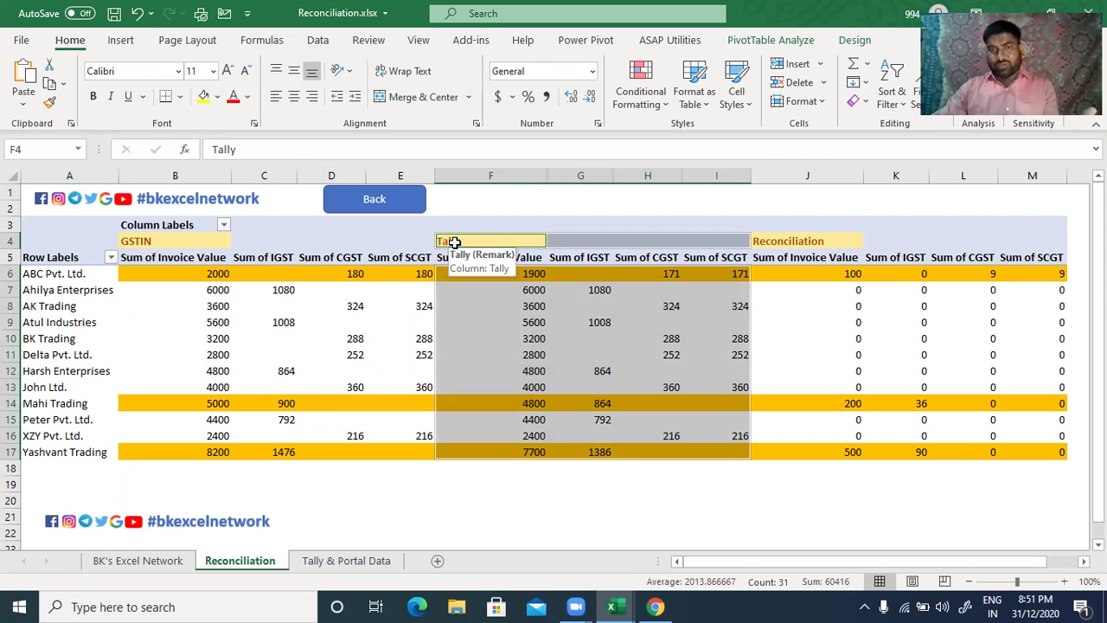
left_click(780, 230)
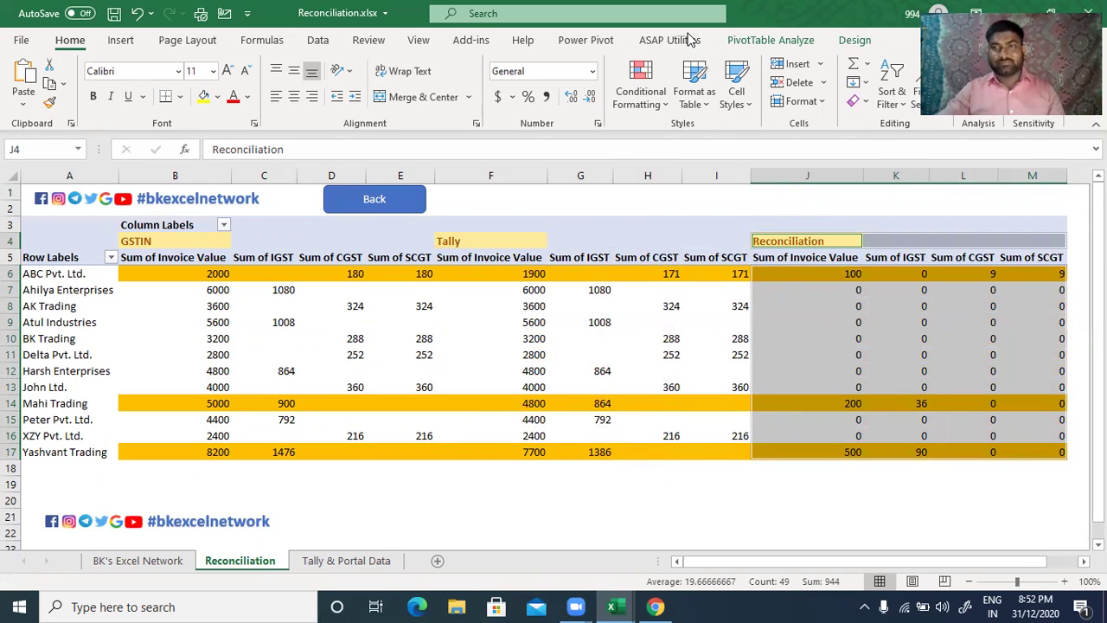
Create a blank workbook and start a workbook data import from Porat Data.xlsx in the Party Reconciliation folder.
key("ctrl+n")
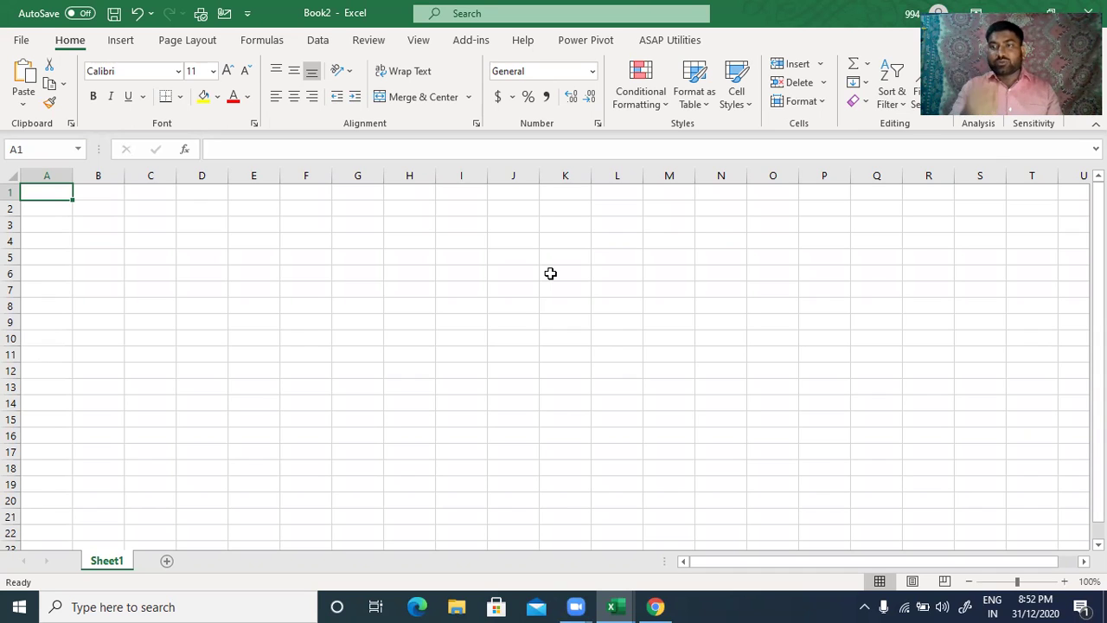
left_click(318, 43)
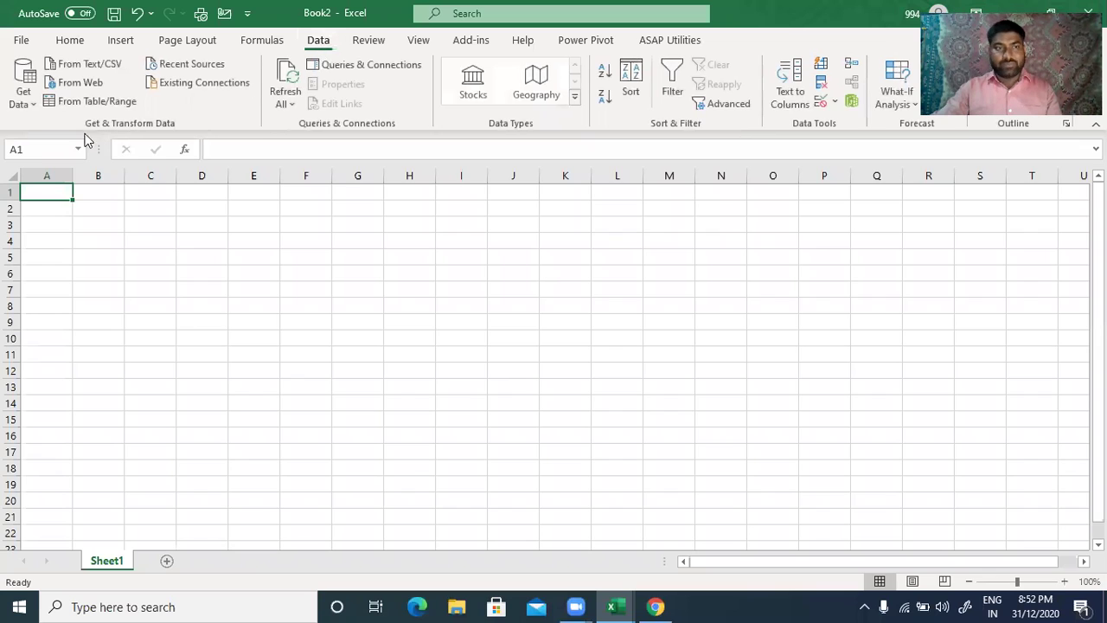
left_click(24, 97)
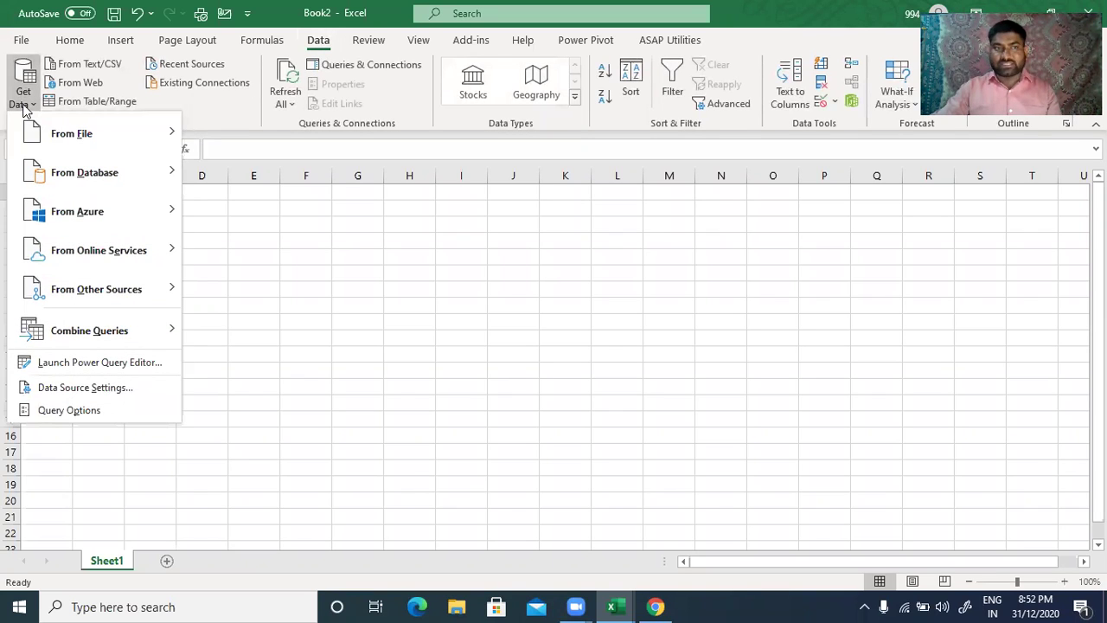
mouse_move(50, 130)
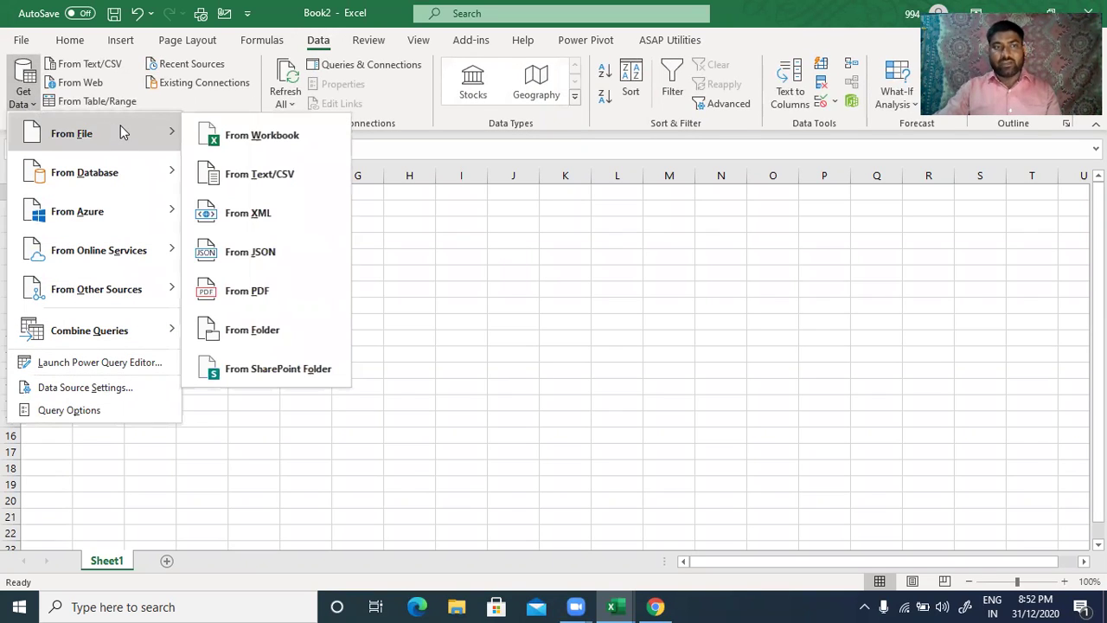
left_click(259, 134)
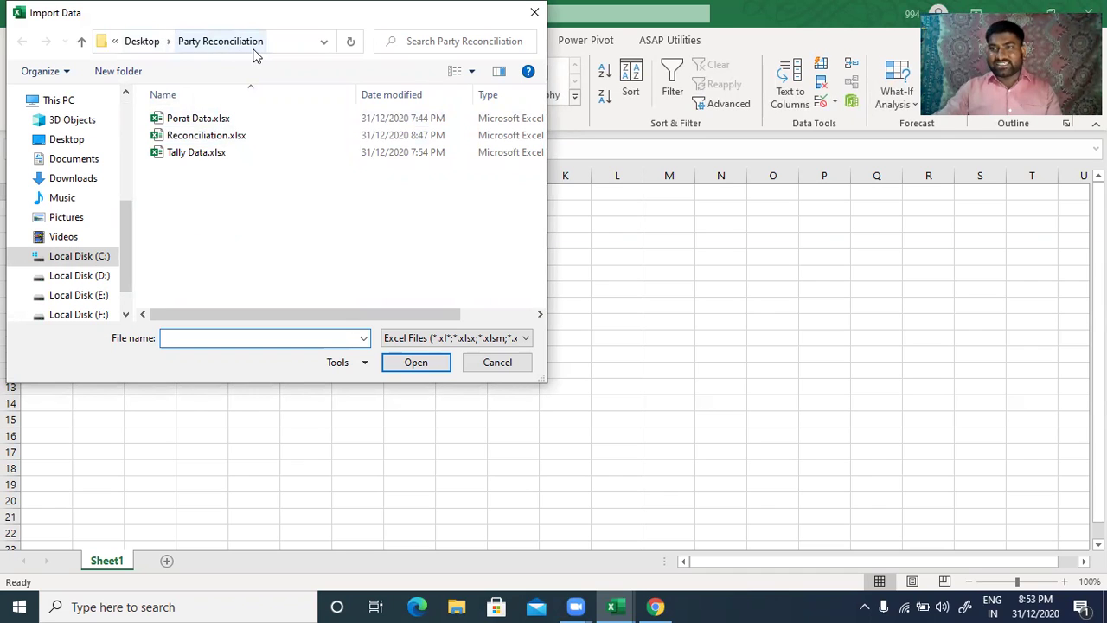
left_click(198, 124)
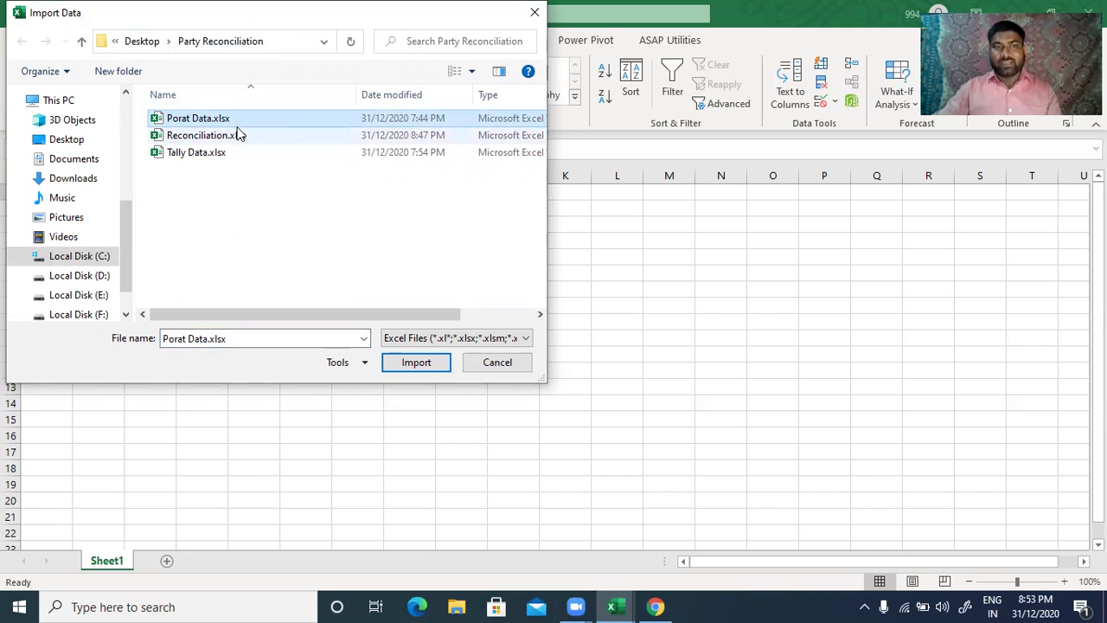
double_click(222, 120)
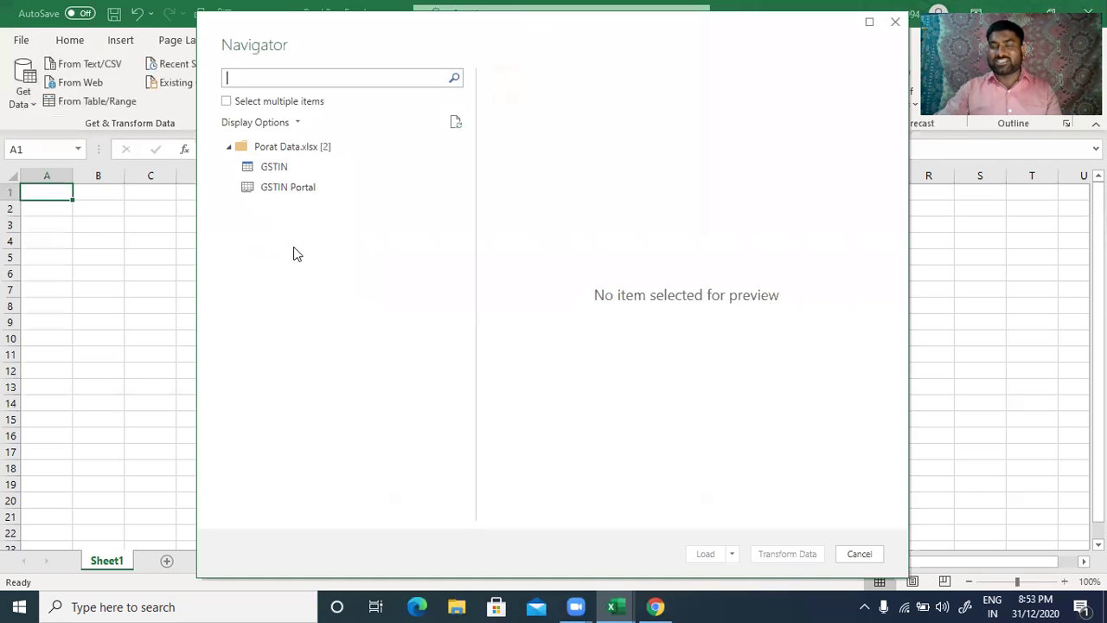
Load the GSTIN table from Porat Data.xlsx using the Only Create Connection option.
left_click(286, 167)
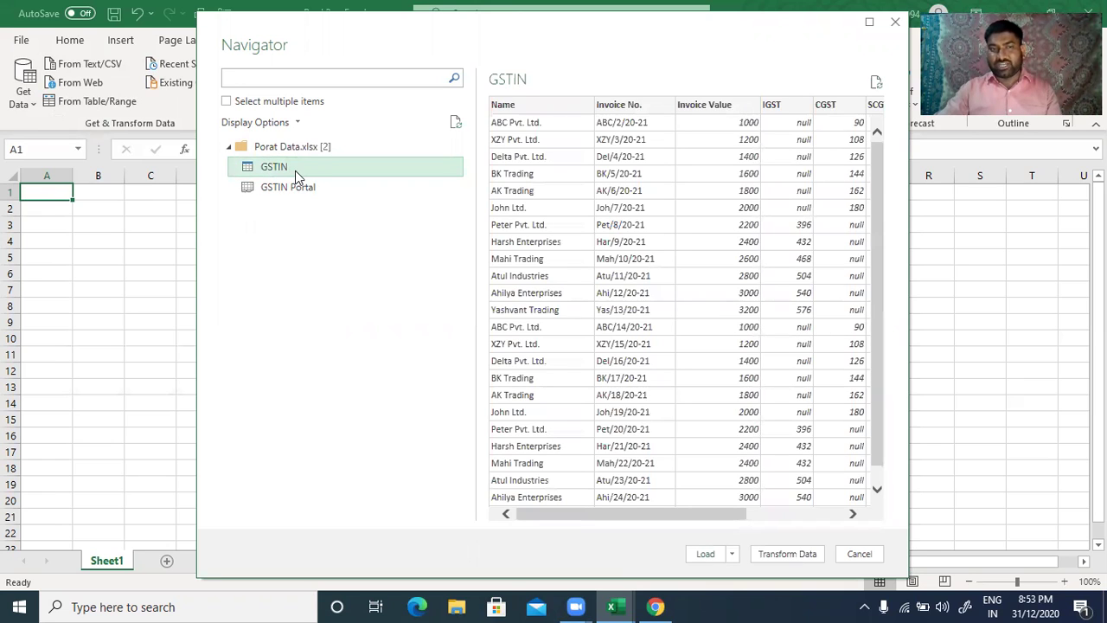
left_click(732, 554)
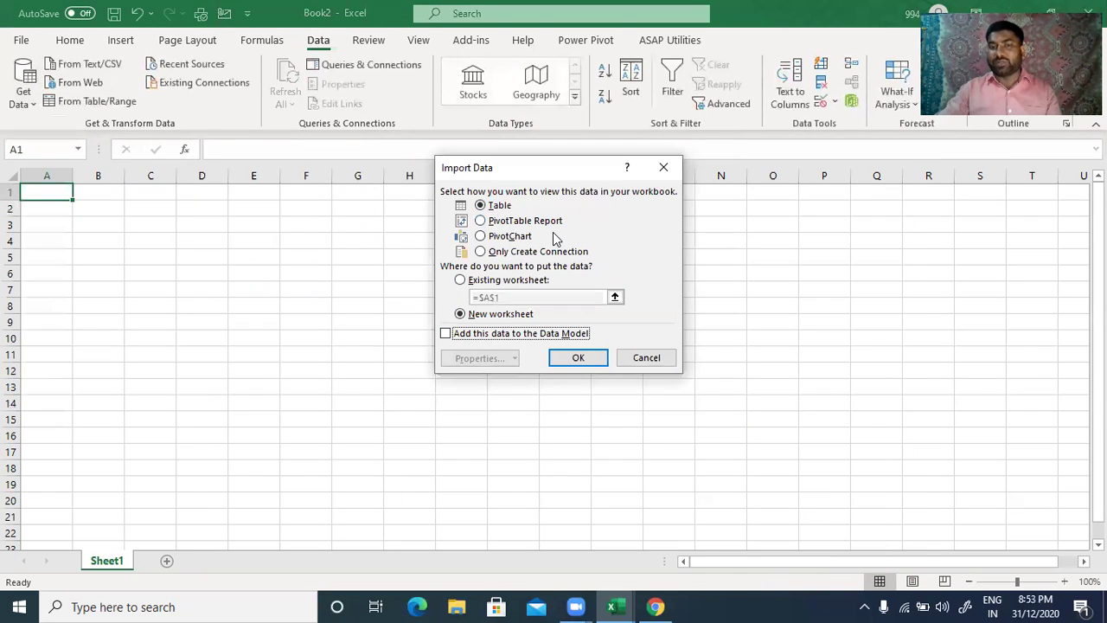
left_click(507, 253)
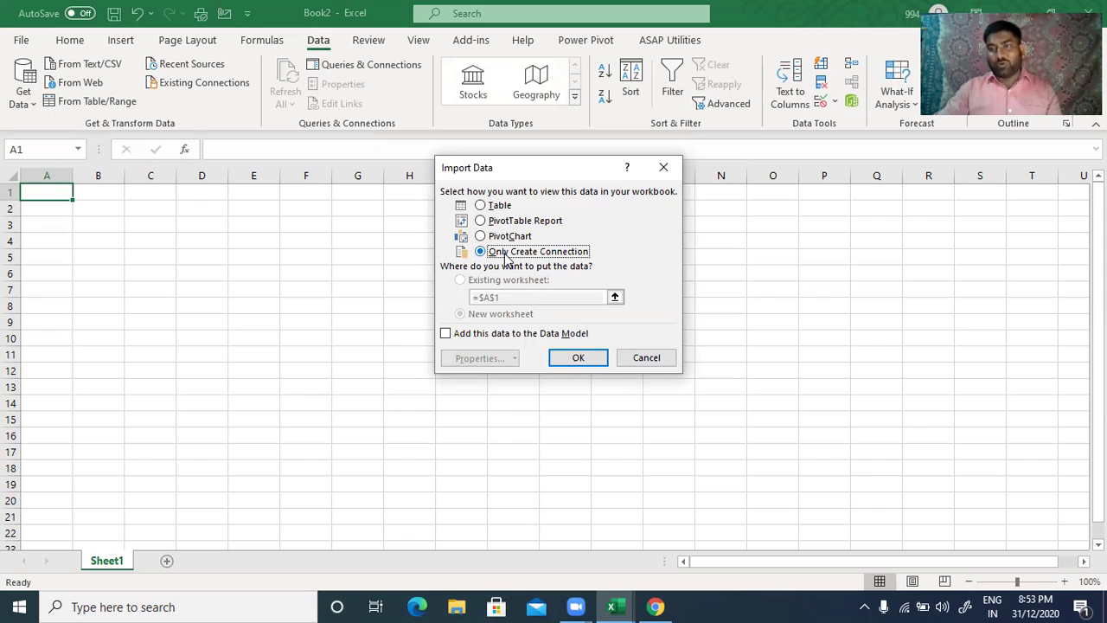
left_click(580, 358)
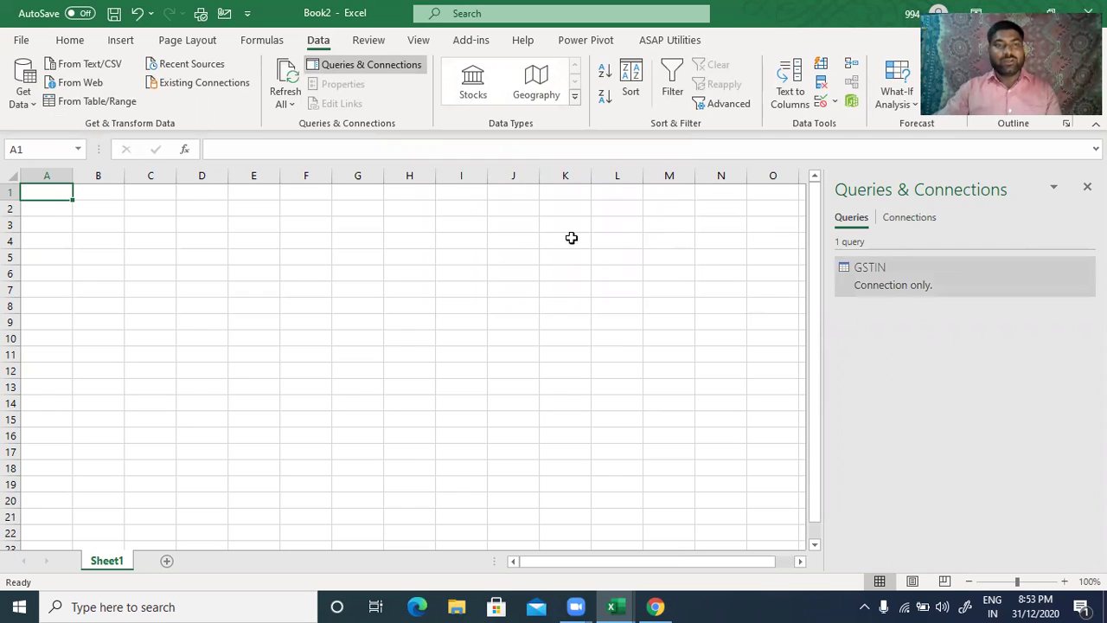
Start a second workbook data import from Tally Data.xlsx.
left_click(26, 102)
mouse_move(79, 141)
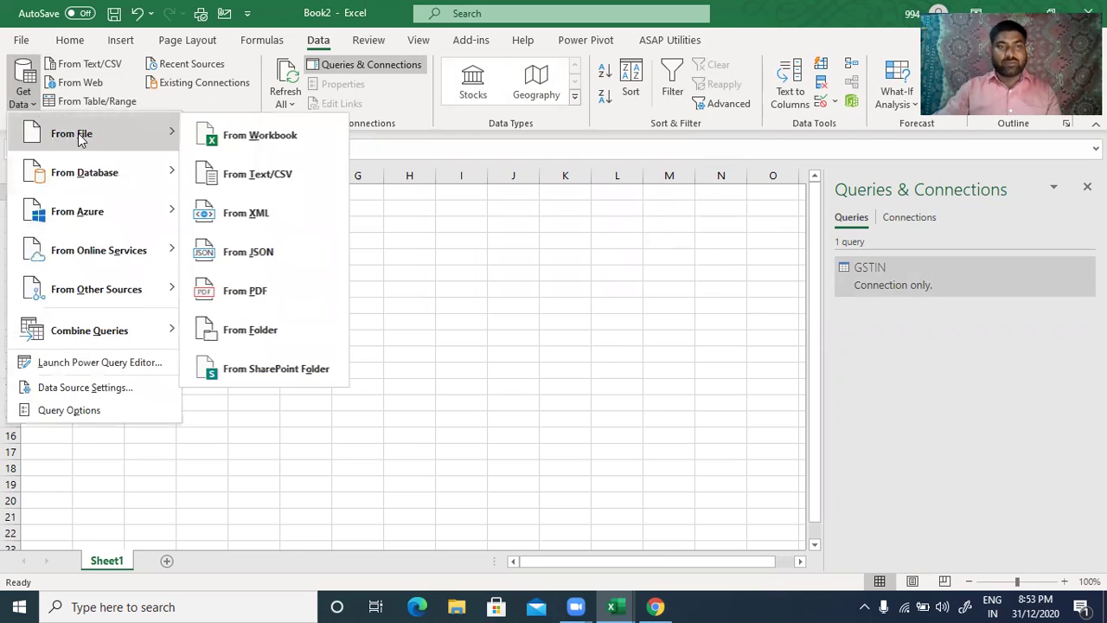
left_click(256, 136)
left_click(197, 153)
double_click(197, 153)
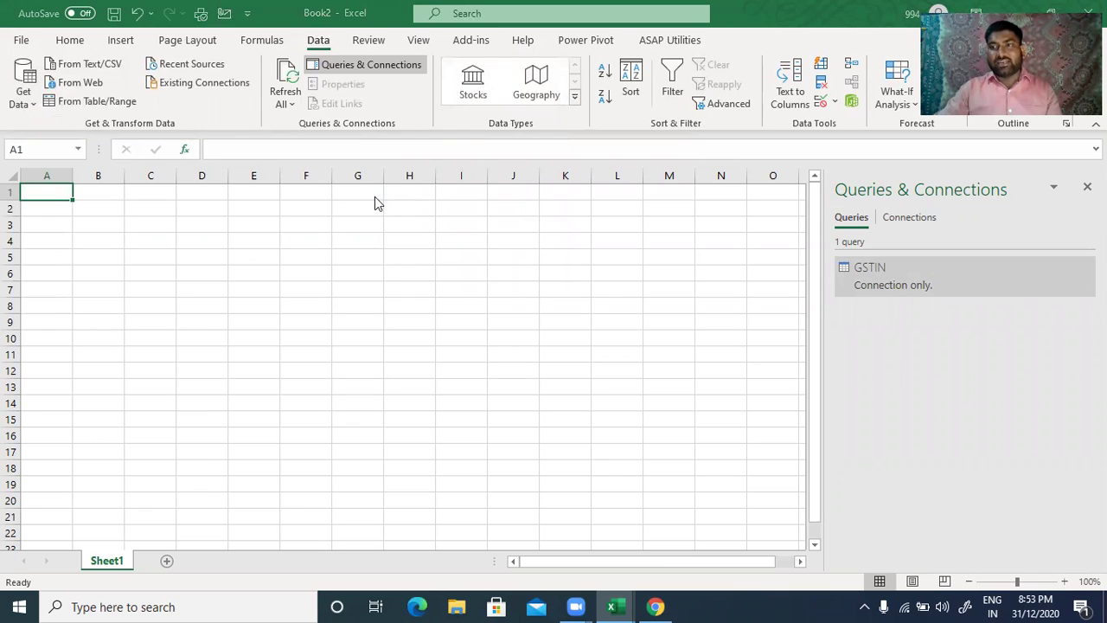
Load the Tally table from Tally Data.xlsx using the Only Create Connection option.
left_click(279, 167)
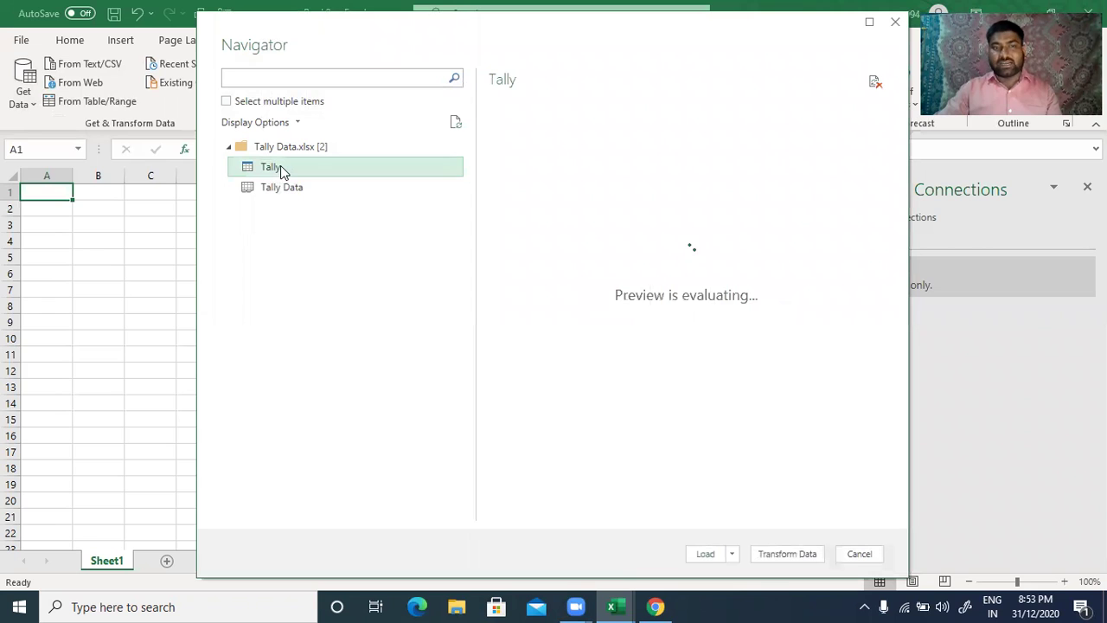
left_click(731, 553)
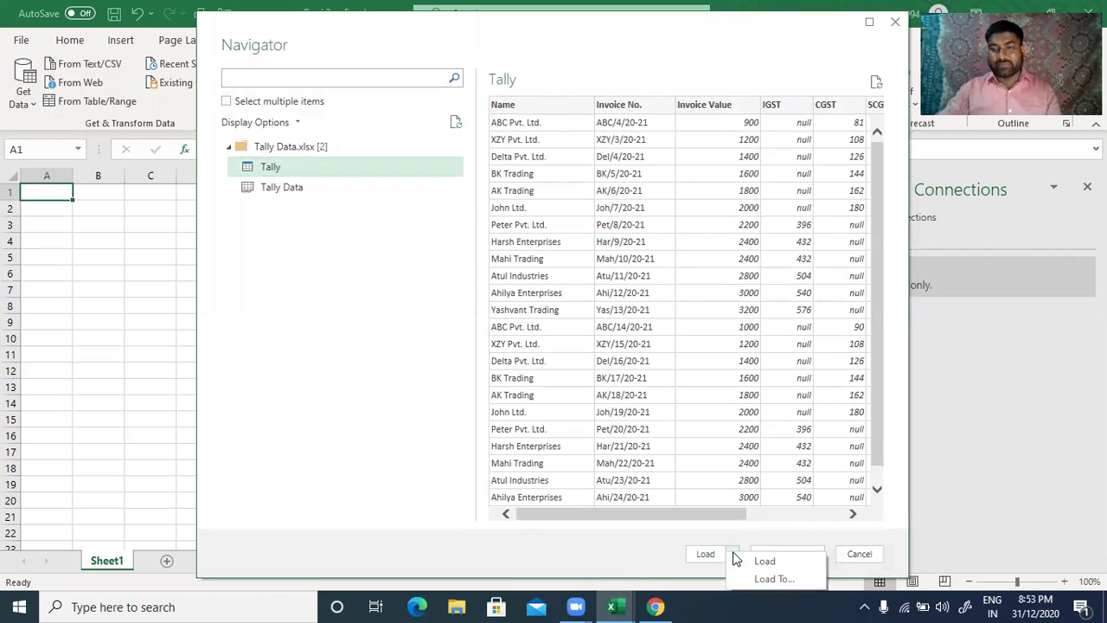
left_click(748, 580)
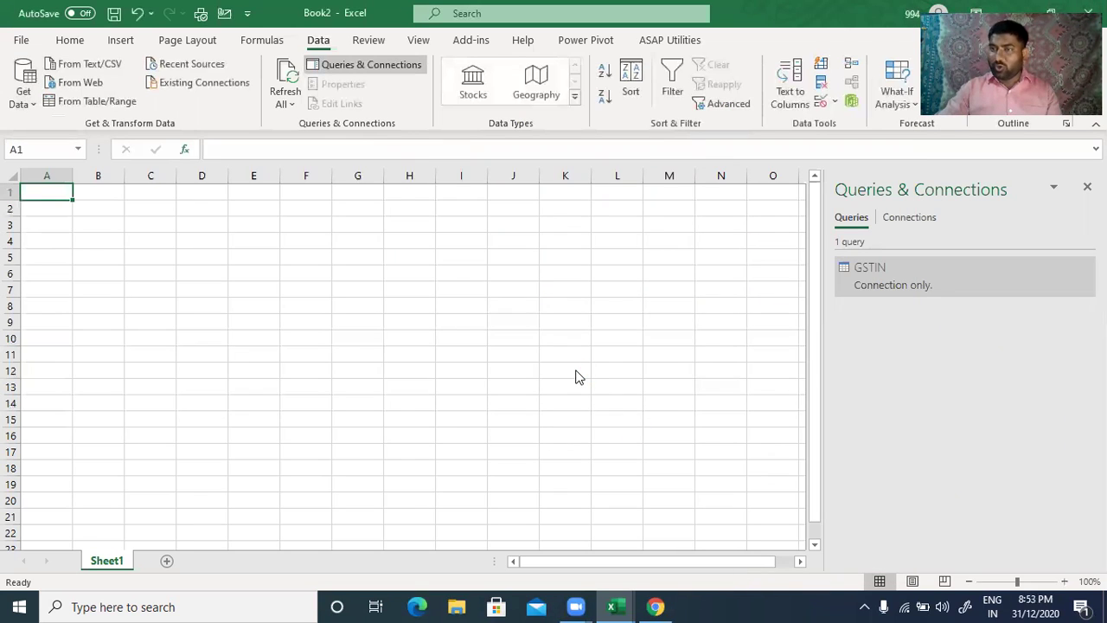
left_click(490, 256)
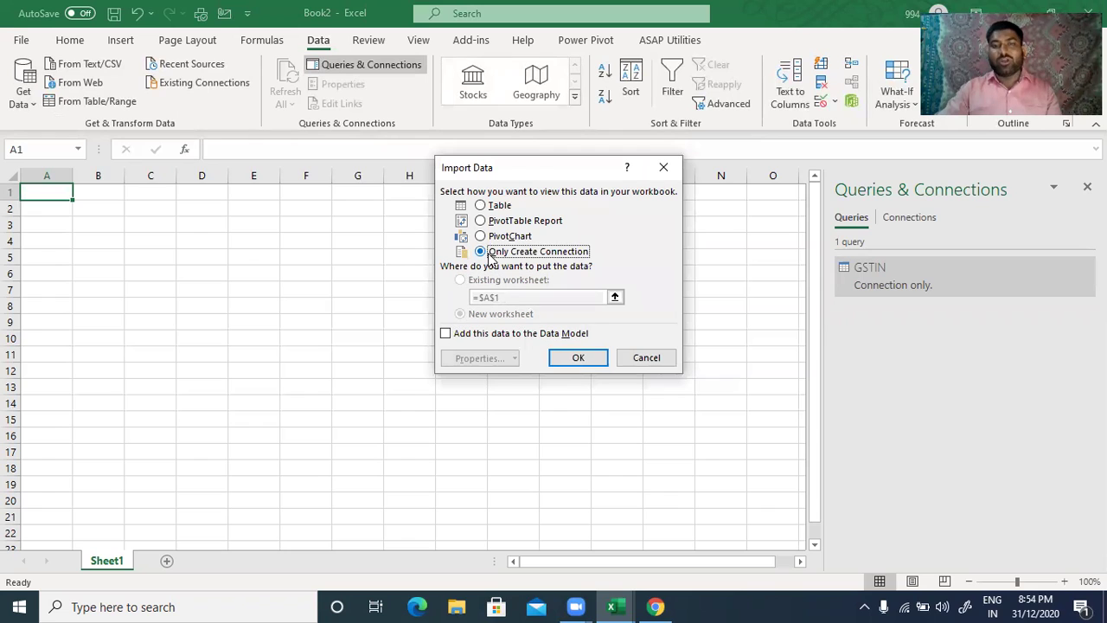
left_click(591, 358)
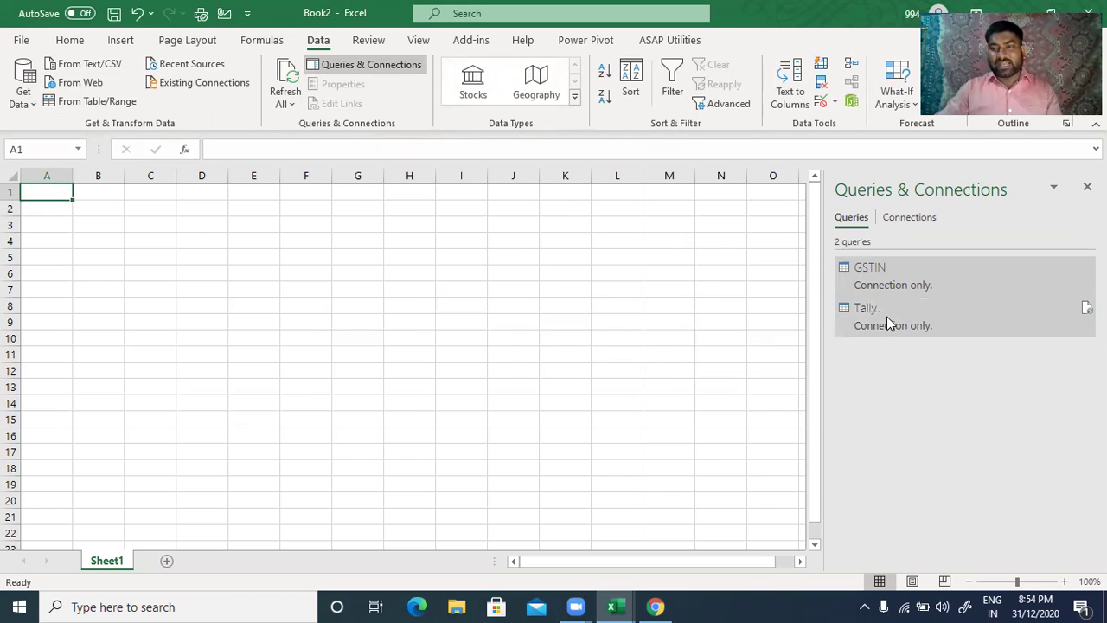
Append the two queries into a combined query, with Tally as the first table and GSTIN as the second.
left_click(25, 102)
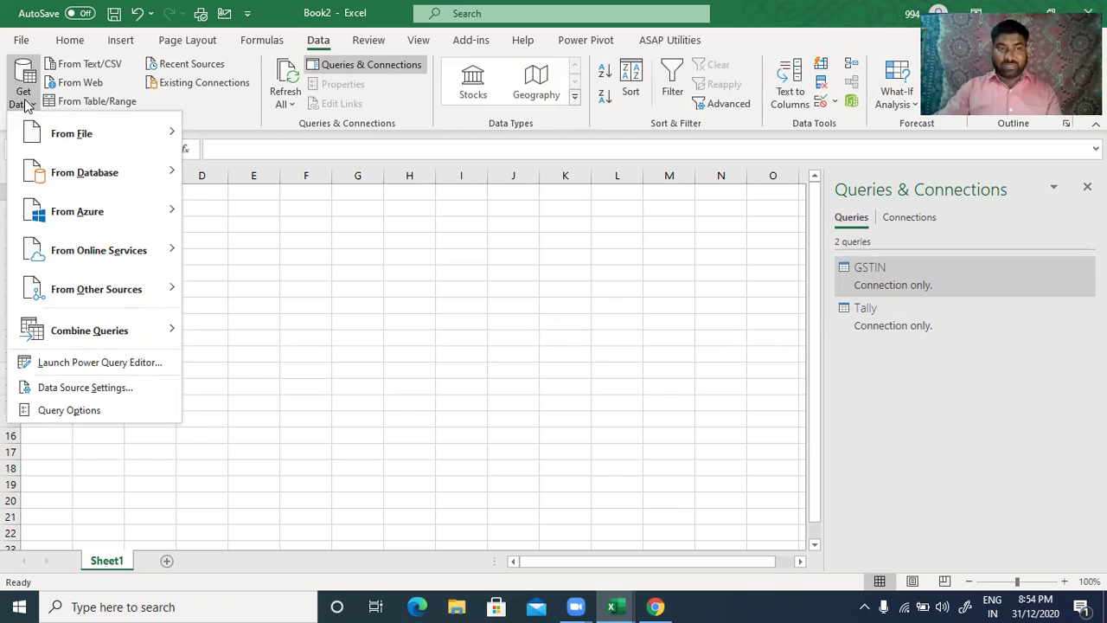
mouse_move(83, 346)
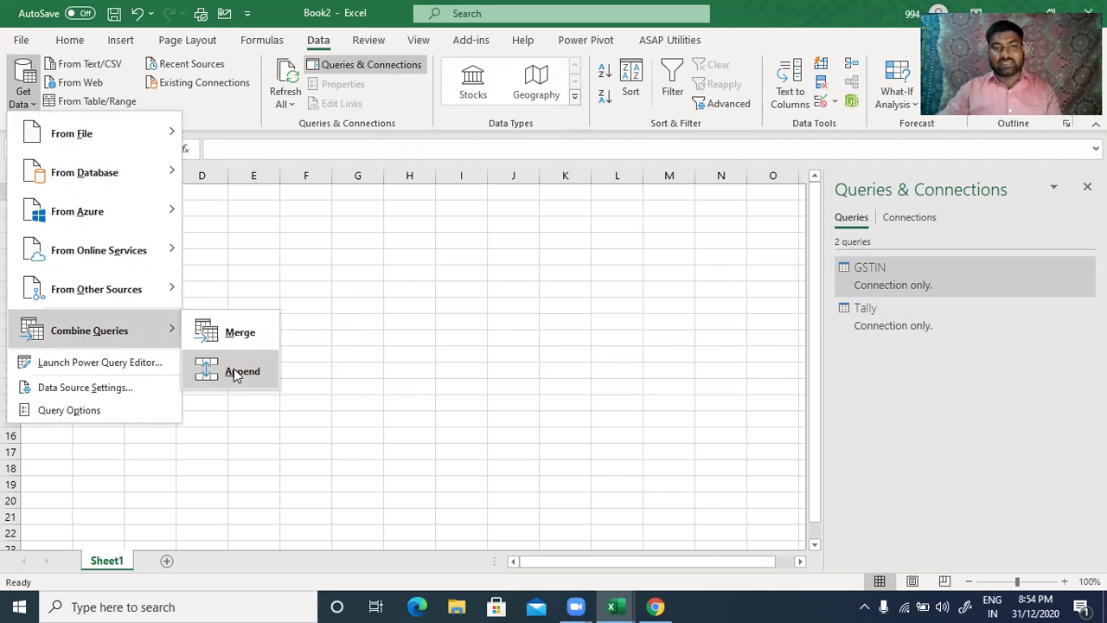
left_click(233, 370)
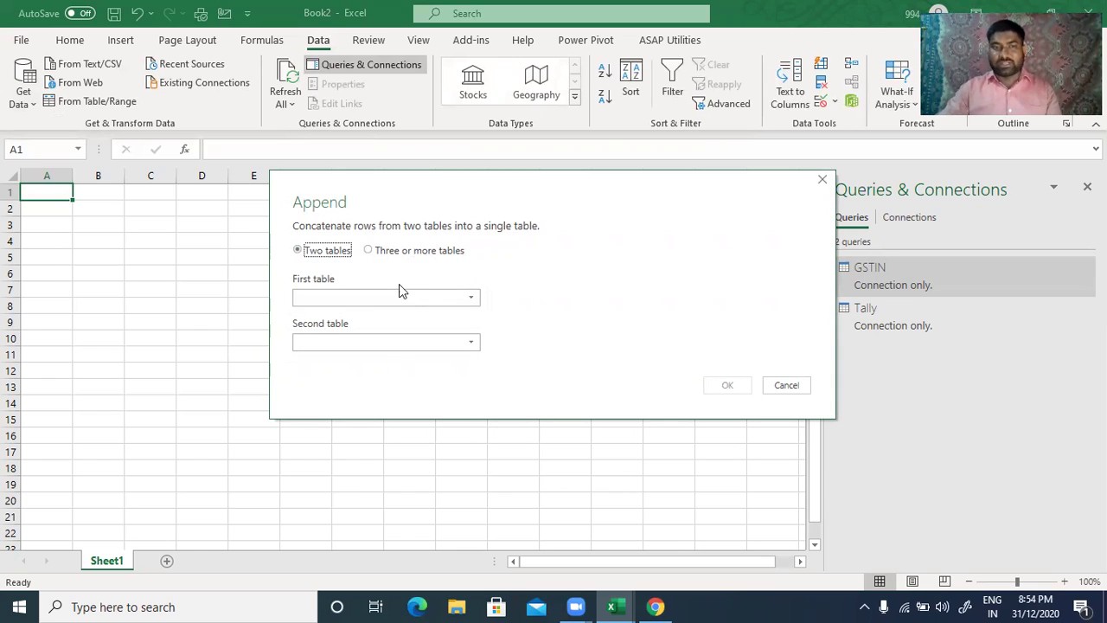
left_click(367, 298)
left_click(346, 319)
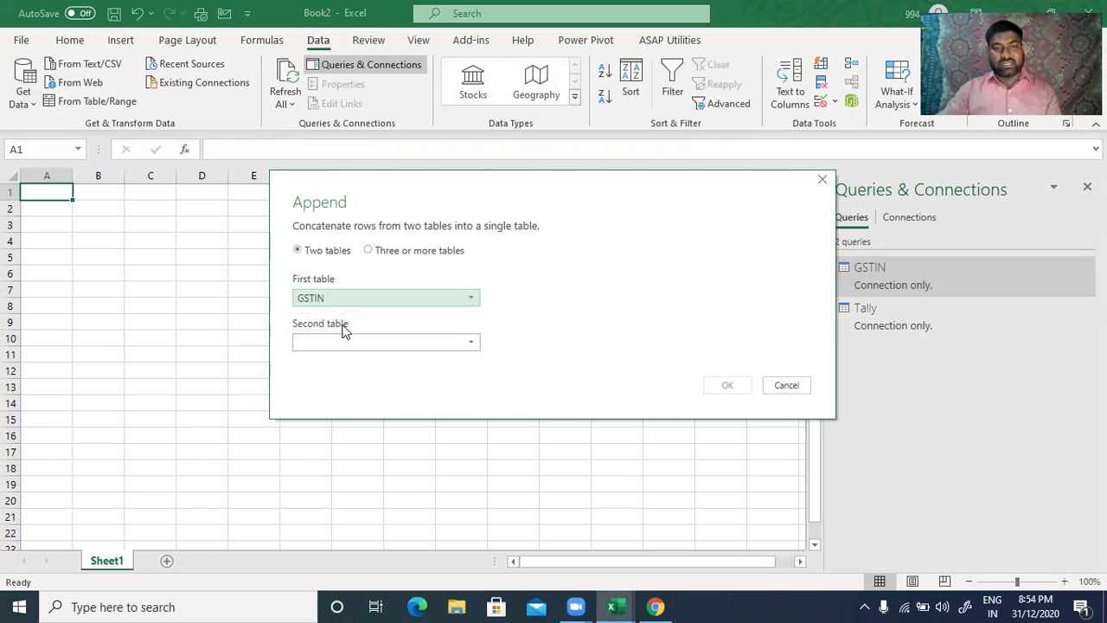
left_click(357, 299)
left_click(342, 336)
left_click(341, 344)
left_click(334, 361)
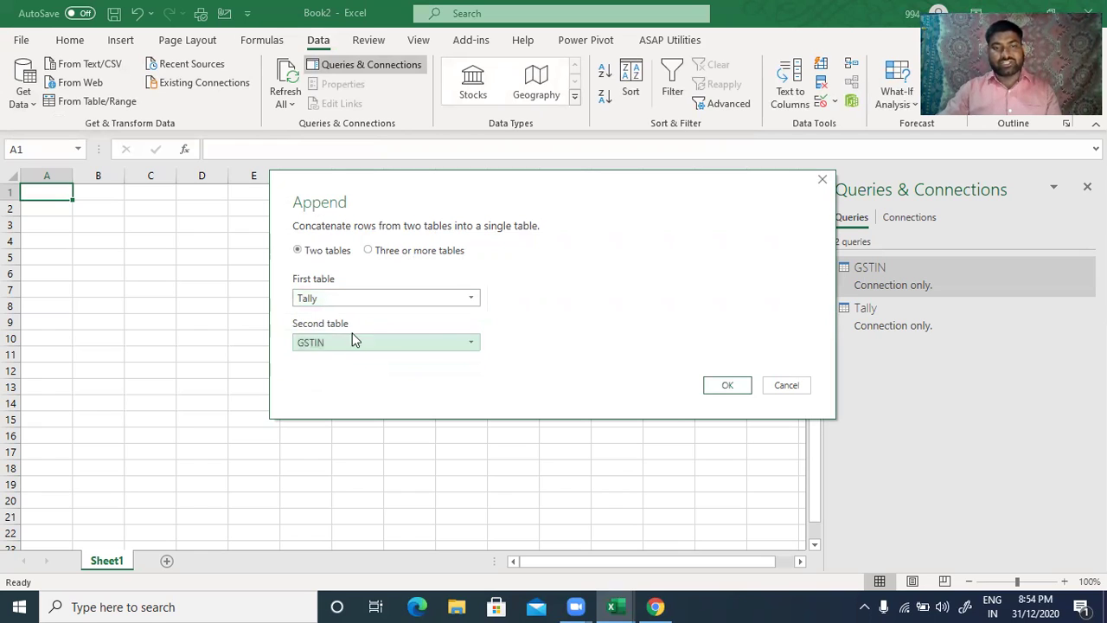
left_click(719, 386)
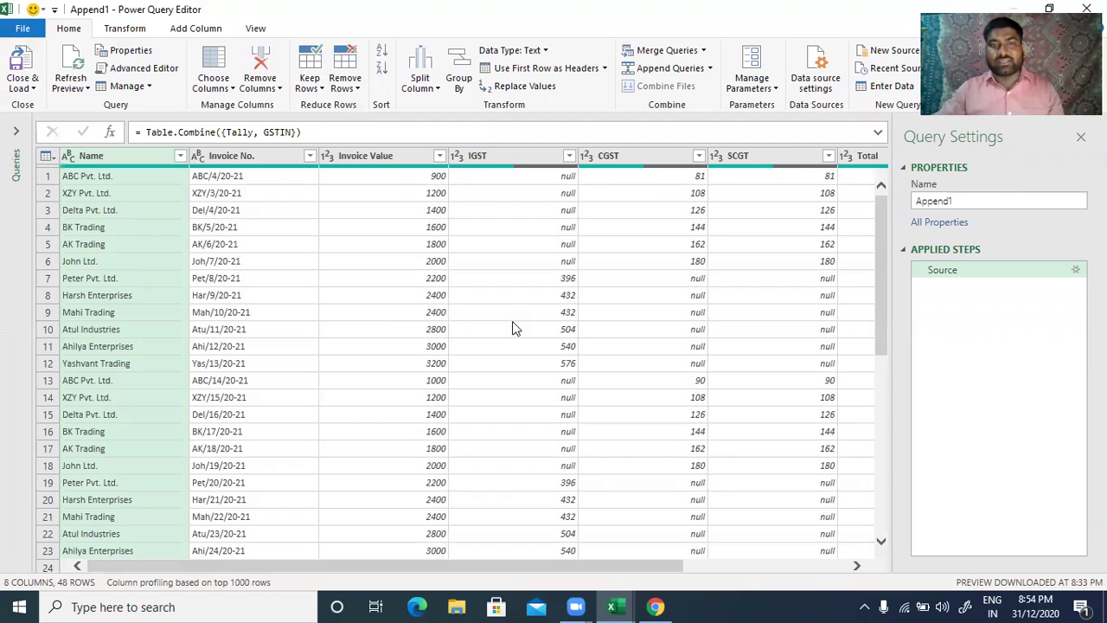
Rename the combined query as Tally & GST Data and load it to the workbook as a table.
left_click(968, 201)
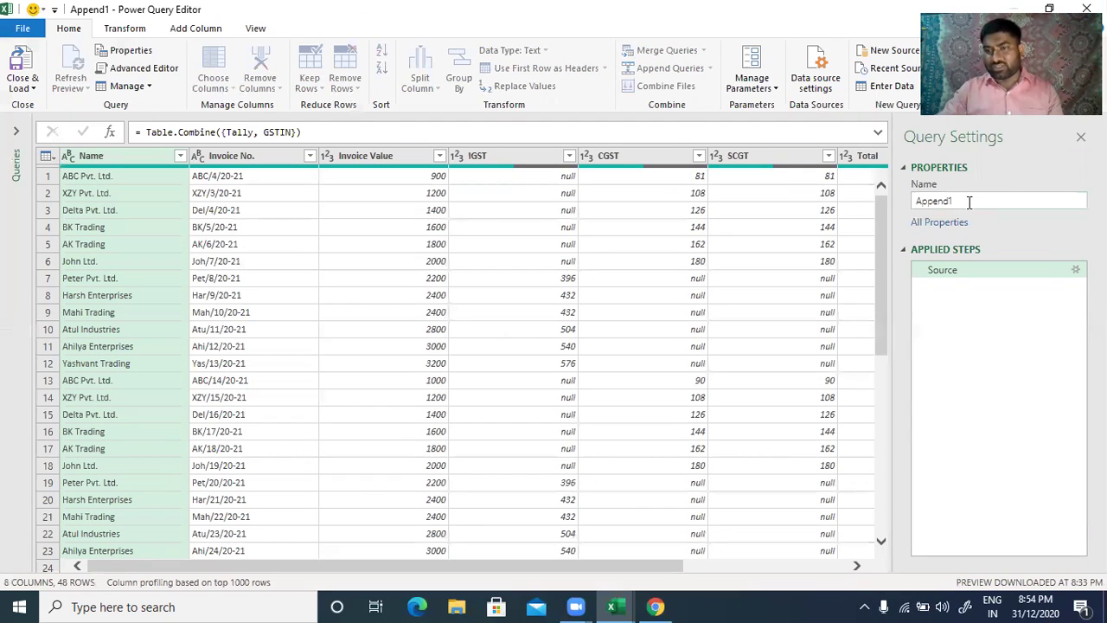
key("BackSpace")
key("BackSpace")
key("BackSpace")
key("BackSpace")
key("BackSpace")
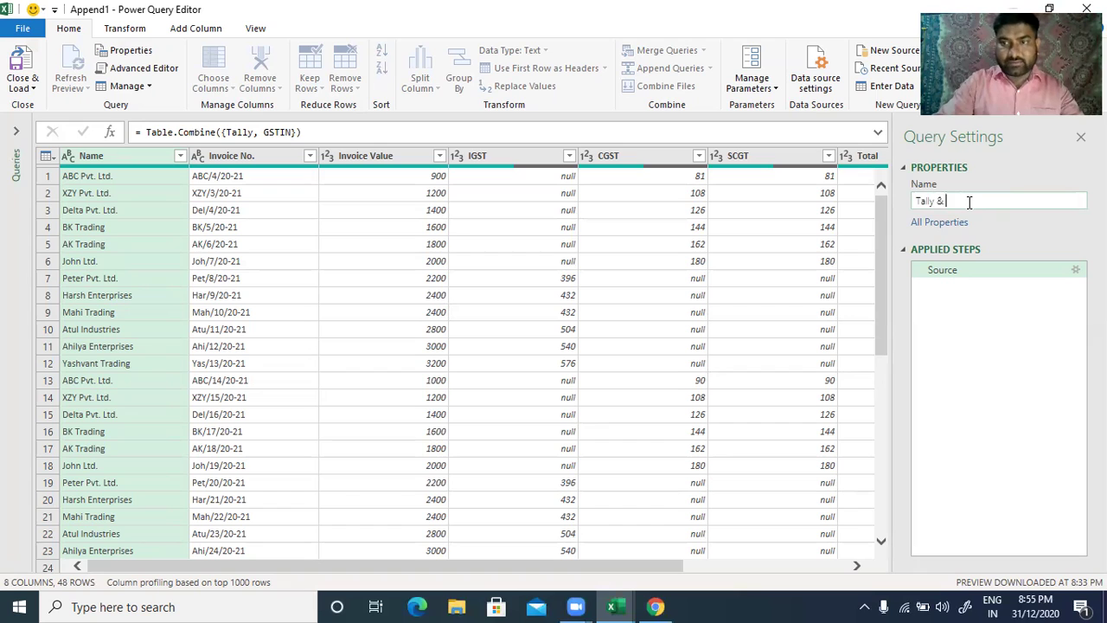
type("Tally & GST Data")
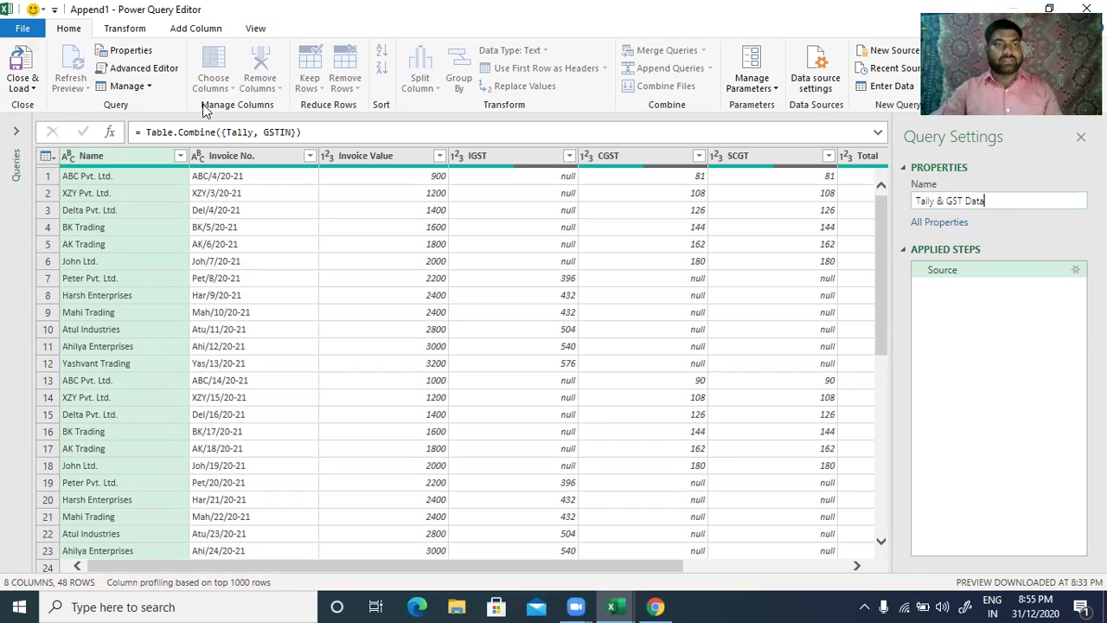
left_click(24, 88)
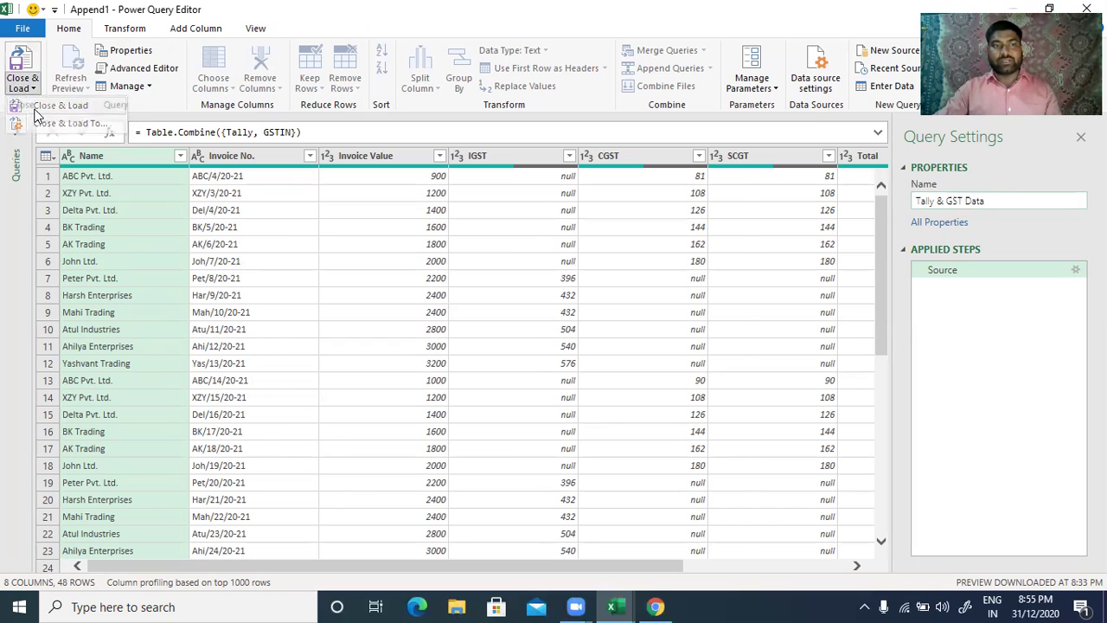
left_click(36, 107)
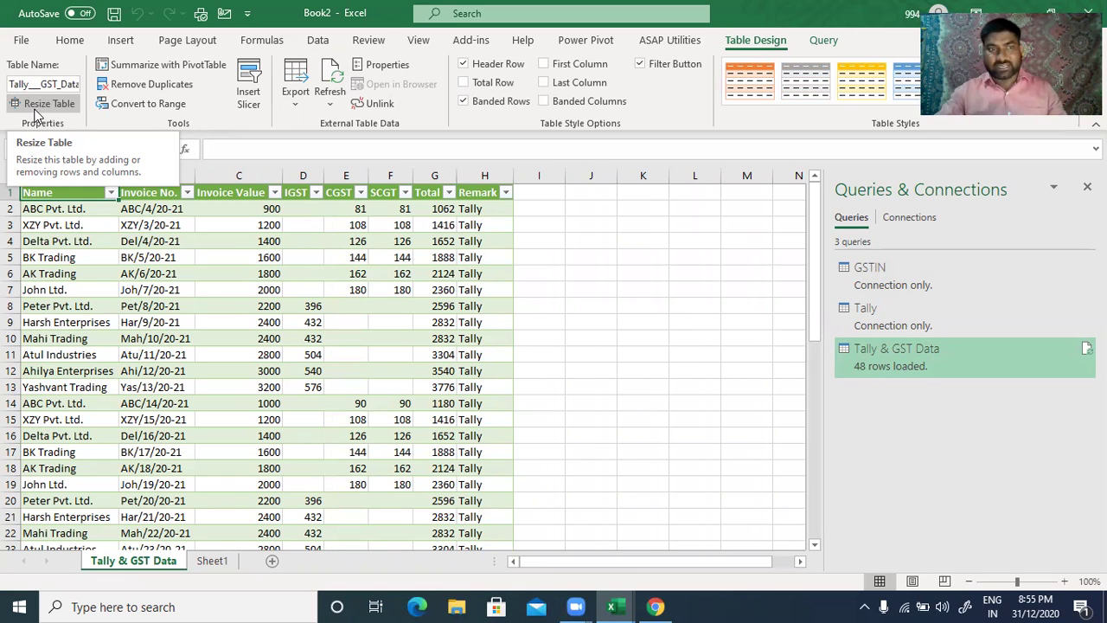
Insert a PivotTable on a new worksheet from the whole Tally & GST Data table, hiding the queries pane.
key("ctrl+shift+Right")
key("ctrl+shift+Down")
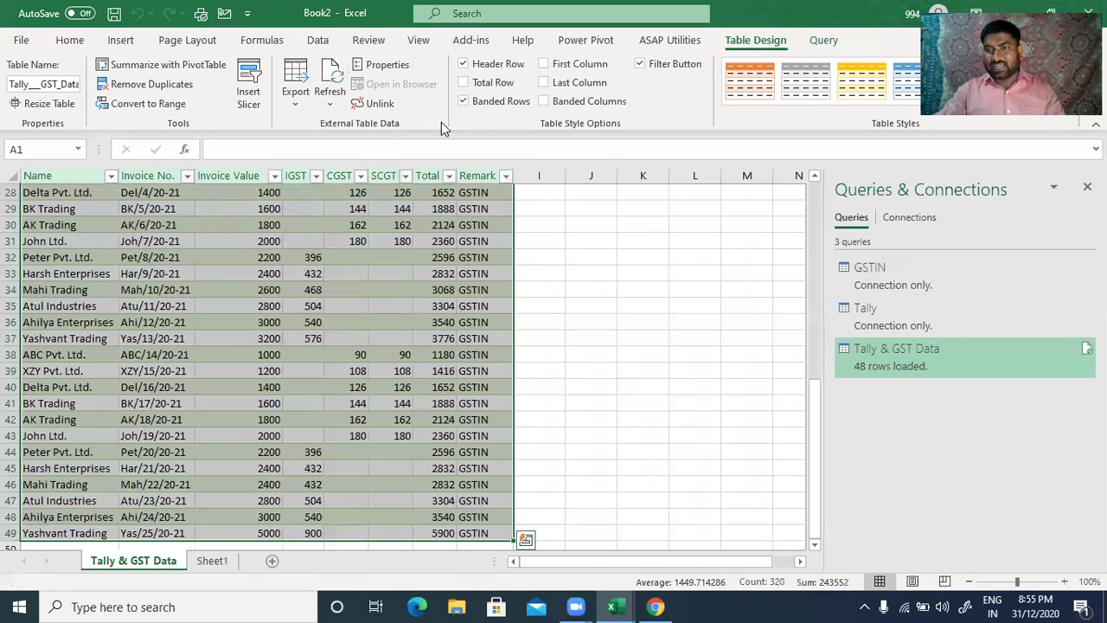
left_click(1087, 186)
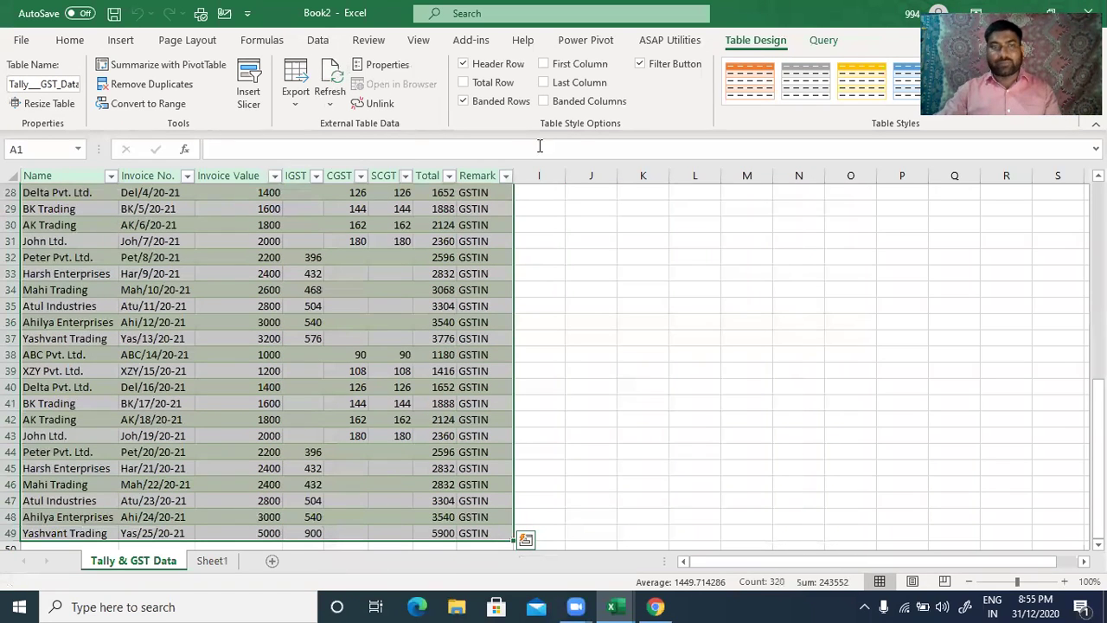
left_click(120, 41)
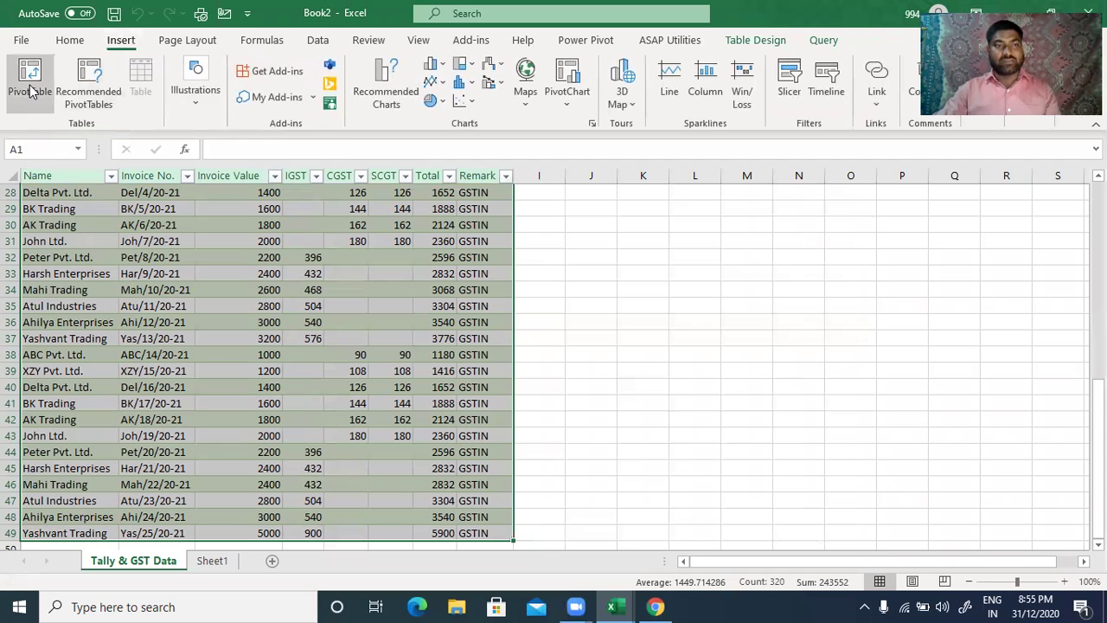
left_click(30, 87)
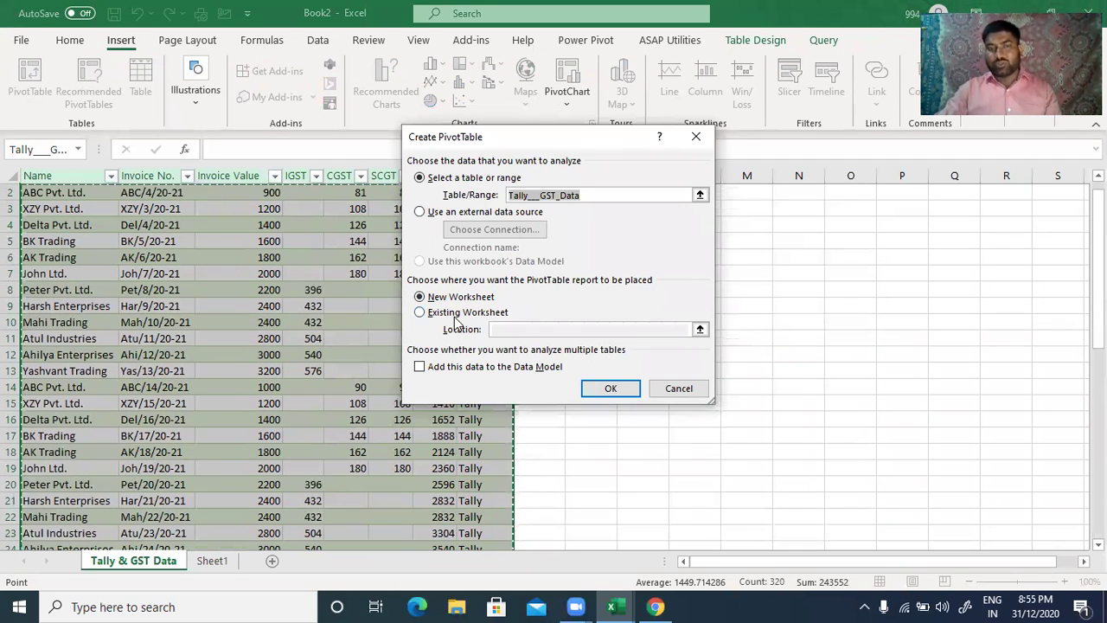
left_click(595, 391)
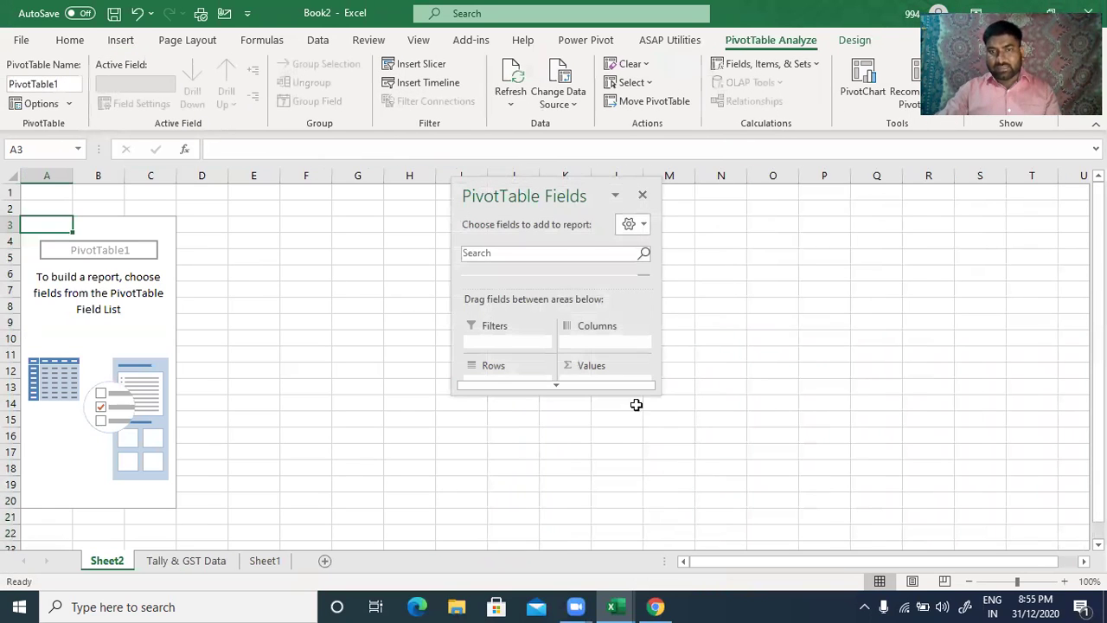
Enlarge the PivotTable field list, and add Name as rows with Invoice Value, IGST, CGST and SCGT as summed values.
left_click_drag(657, 393, 724, 571)
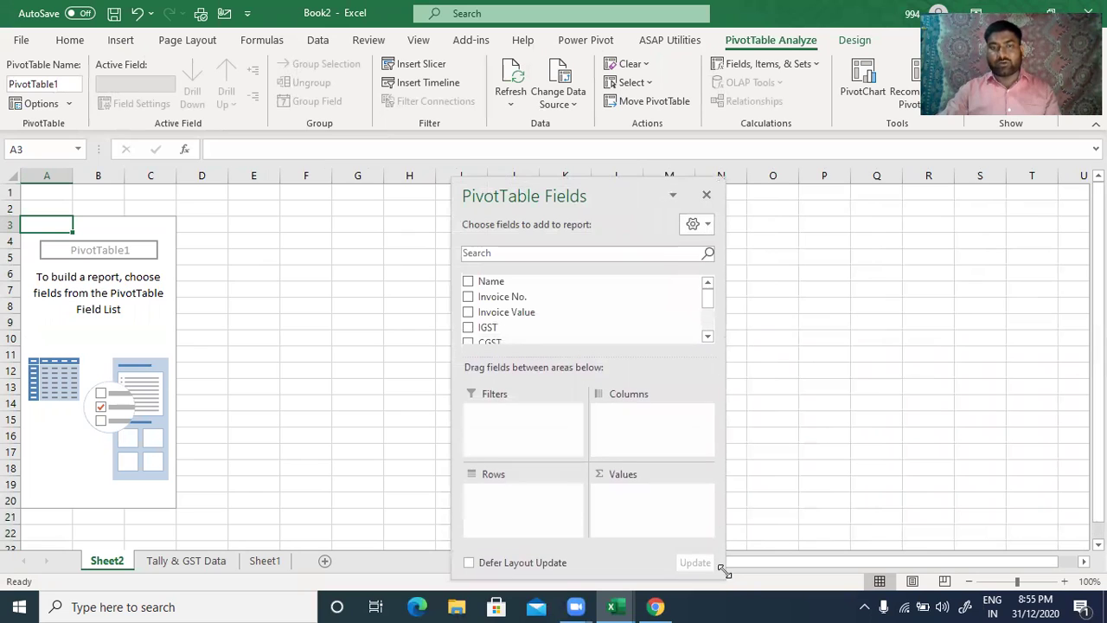
left_click_drag(592, 185, 686, 53)
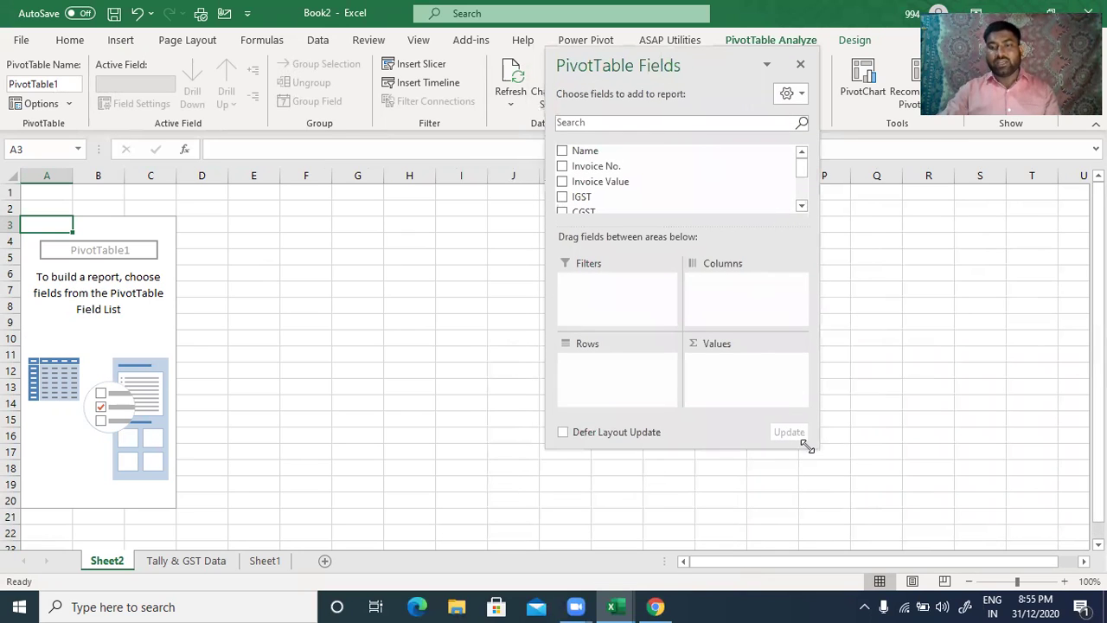
left_click_drag(810, 444, 837, 569)
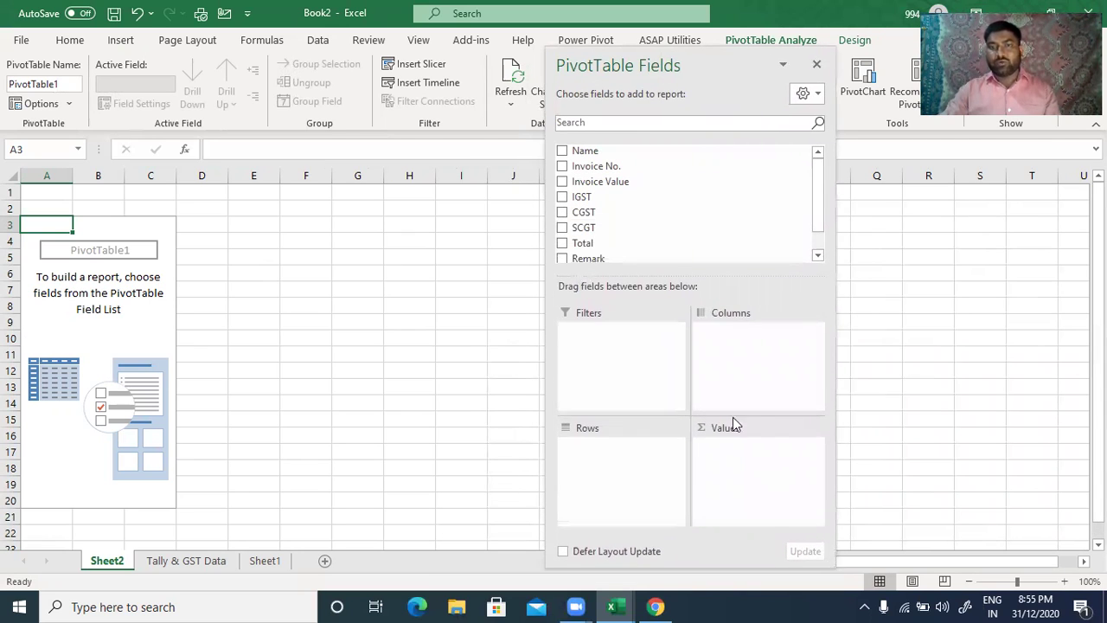
left_click(560, 155)
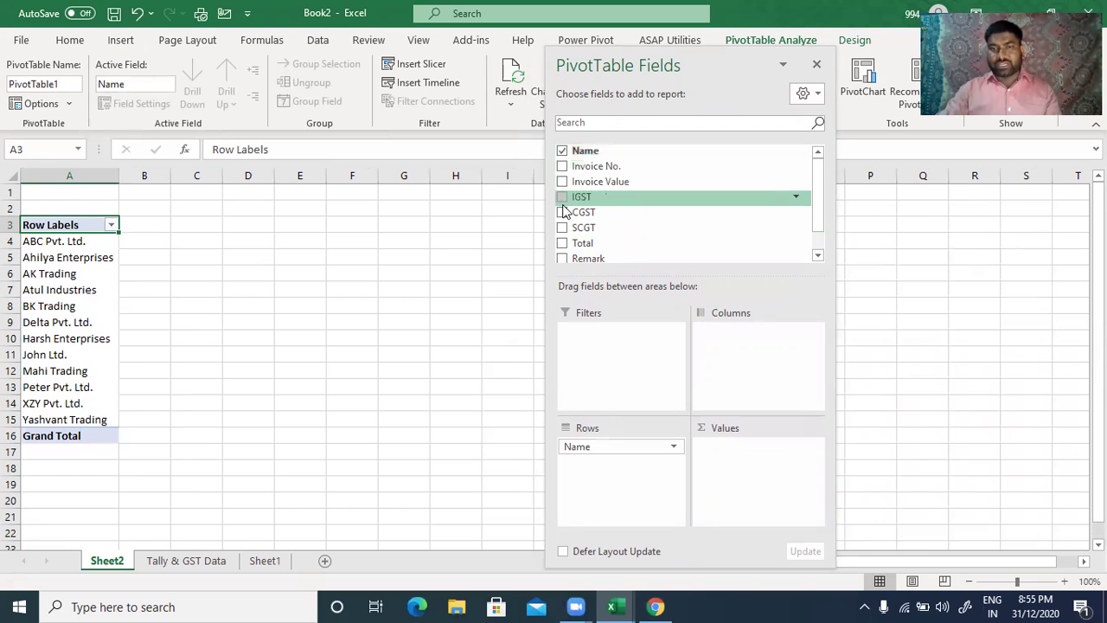
left_click(562, 184)
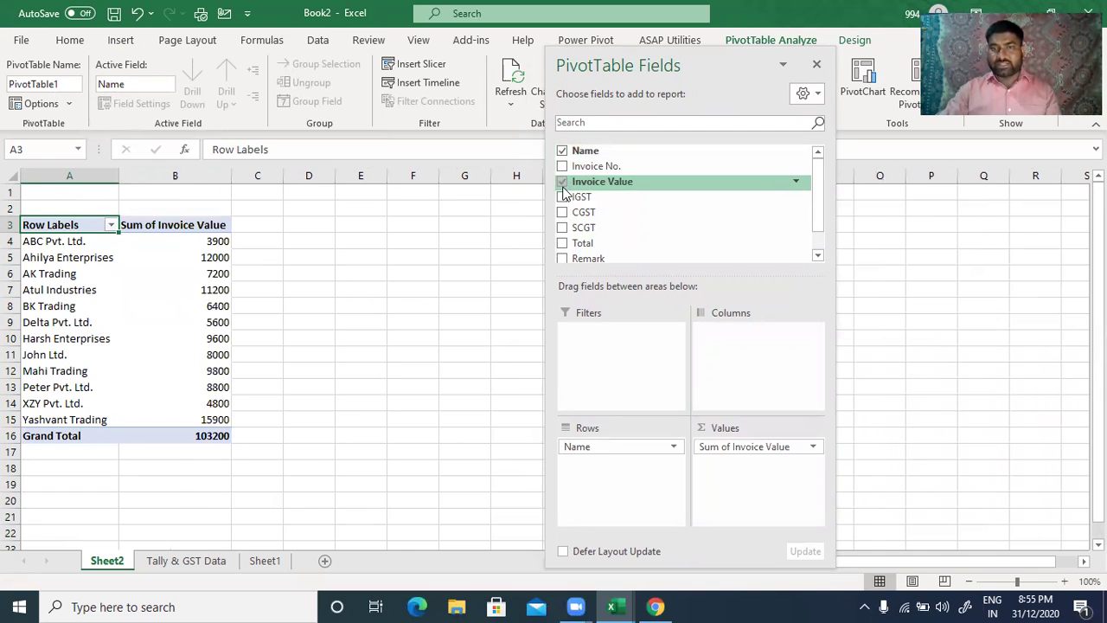
left_click(562, 196)
left_click(562, 212)
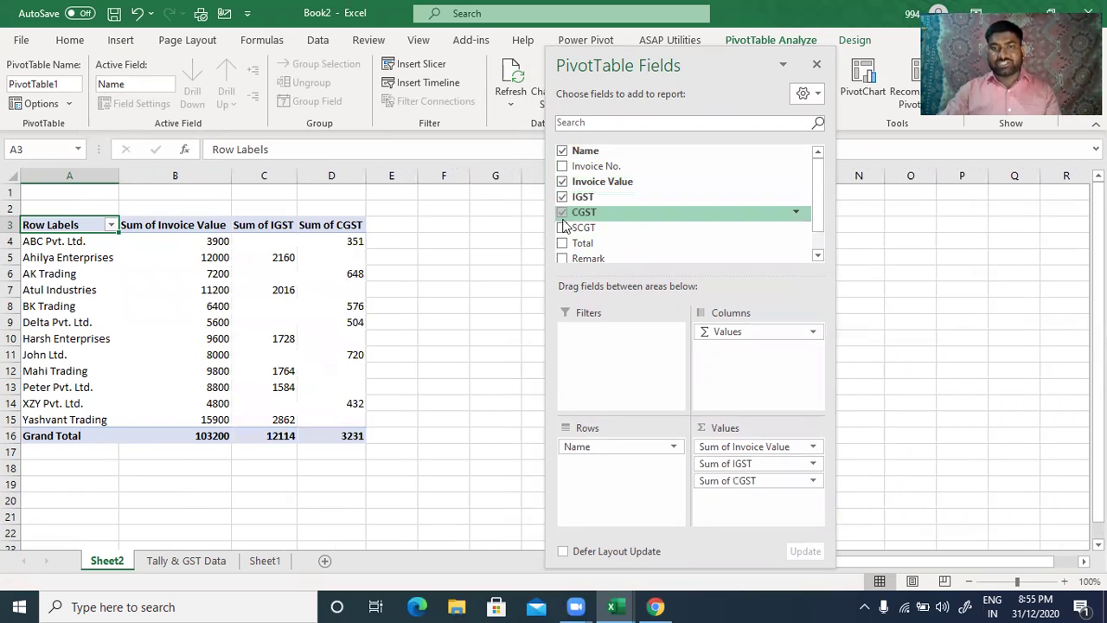
left_click(562, 228)
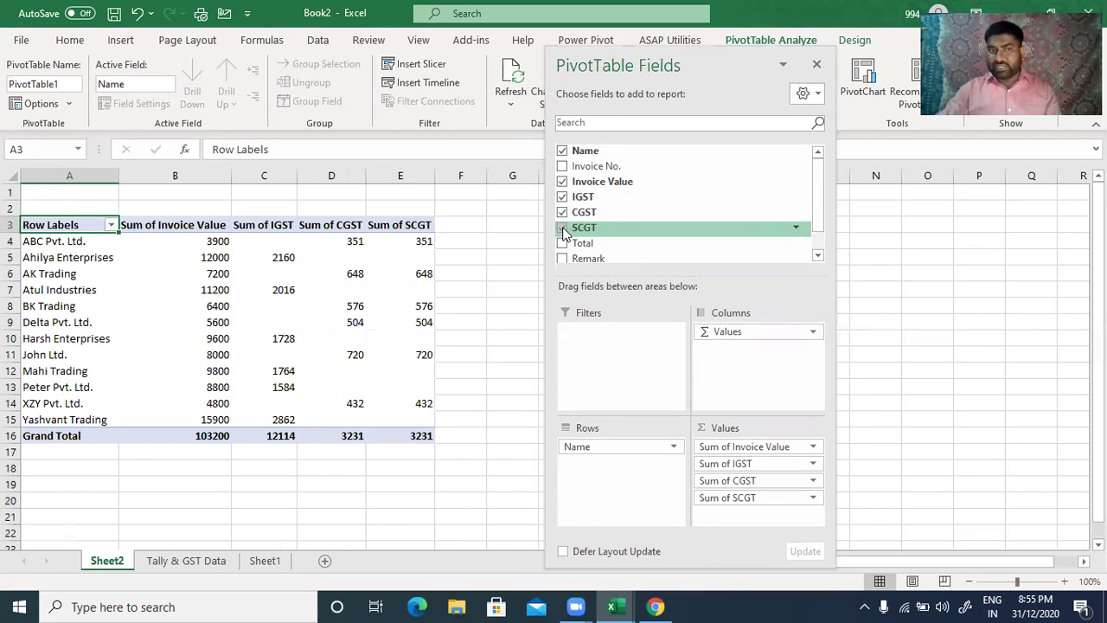
Add Remark to the pivot columns, order it above Values, and close the field list.
scroll(633, 230, "down", 2)
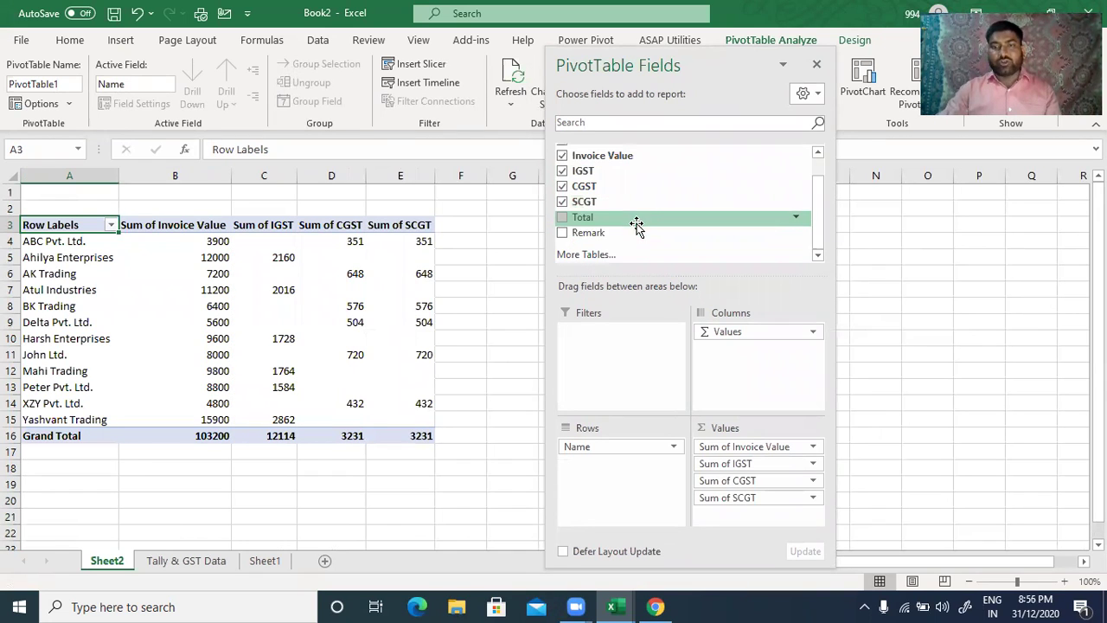
left_click_drag(632, 272, 736, 352)
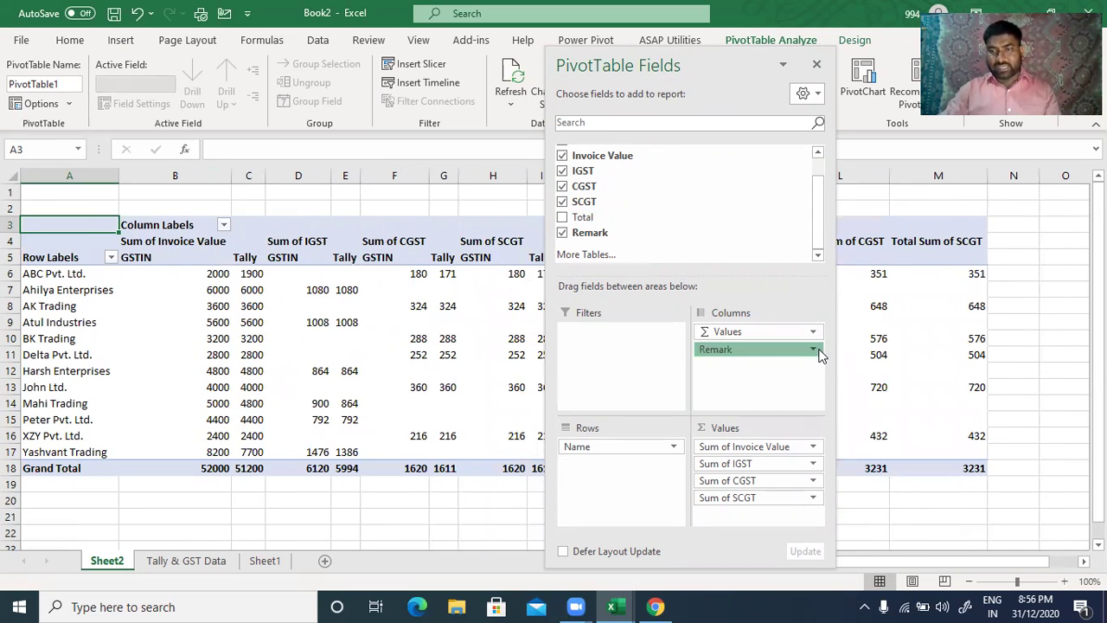
left_click(813, 349)
left_click(741, 368)
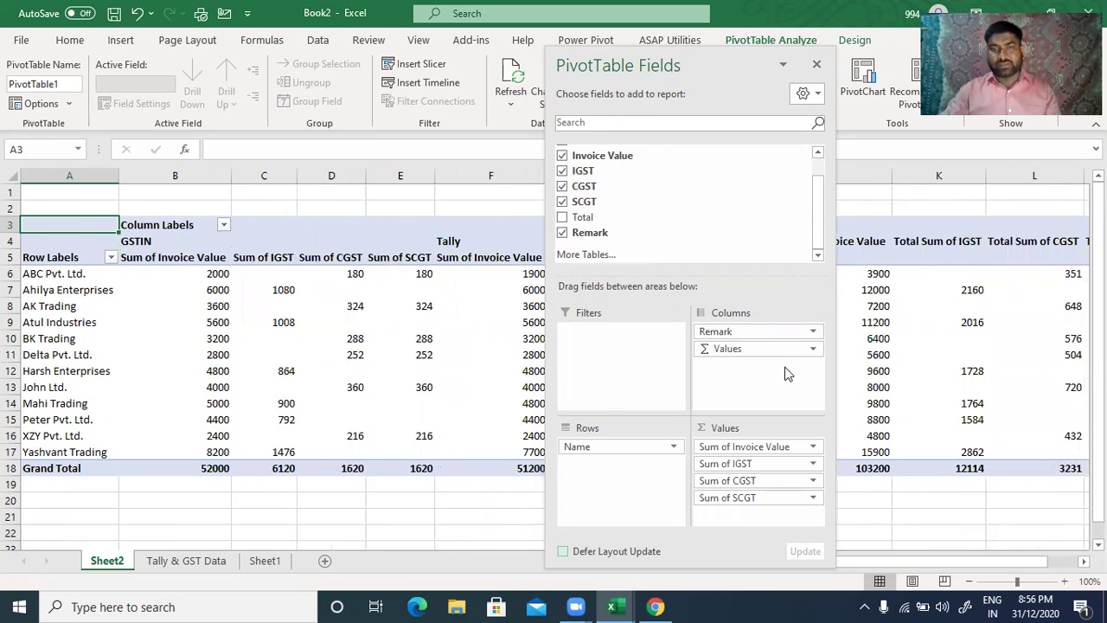
left_click(817, 64)
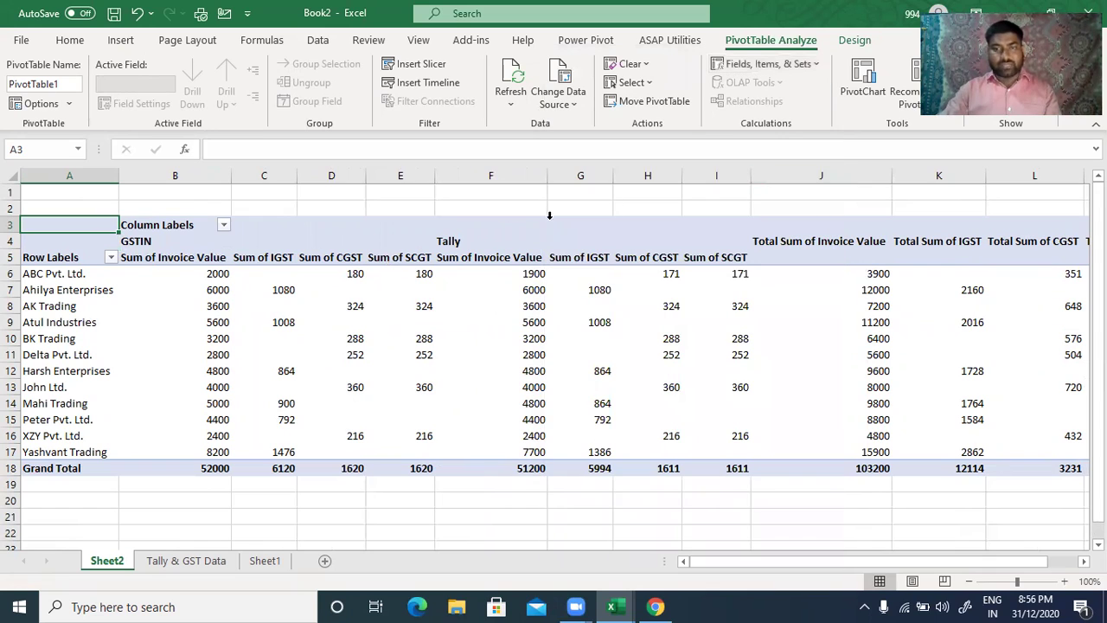
Turn off the PivotTable's grand totals for both rows and columns.
left_click(147, 244)
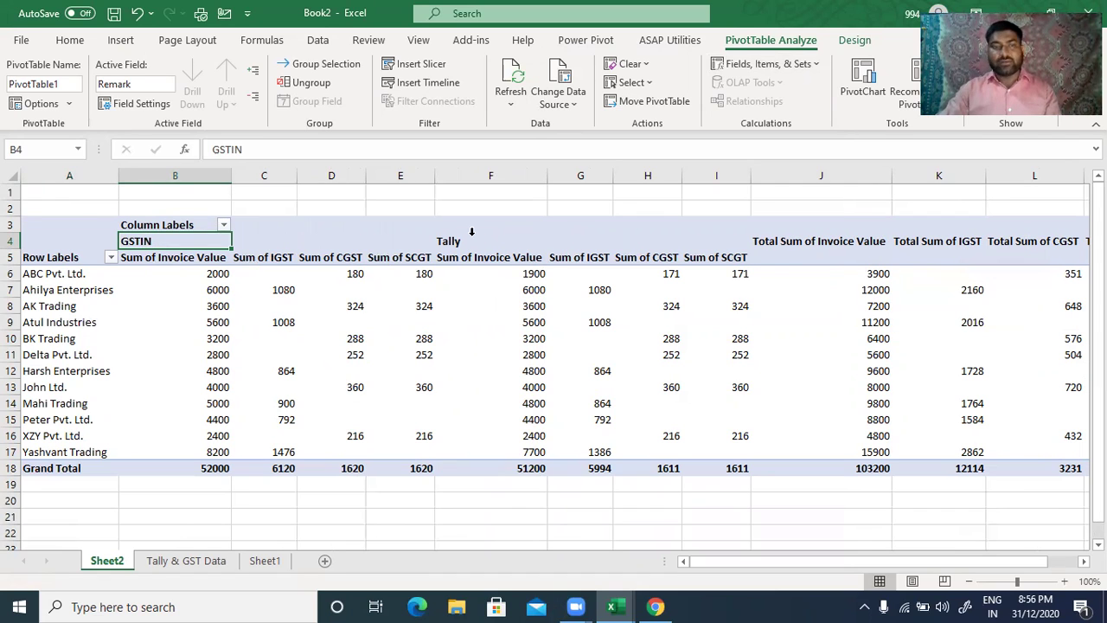
left_click(161, 255)
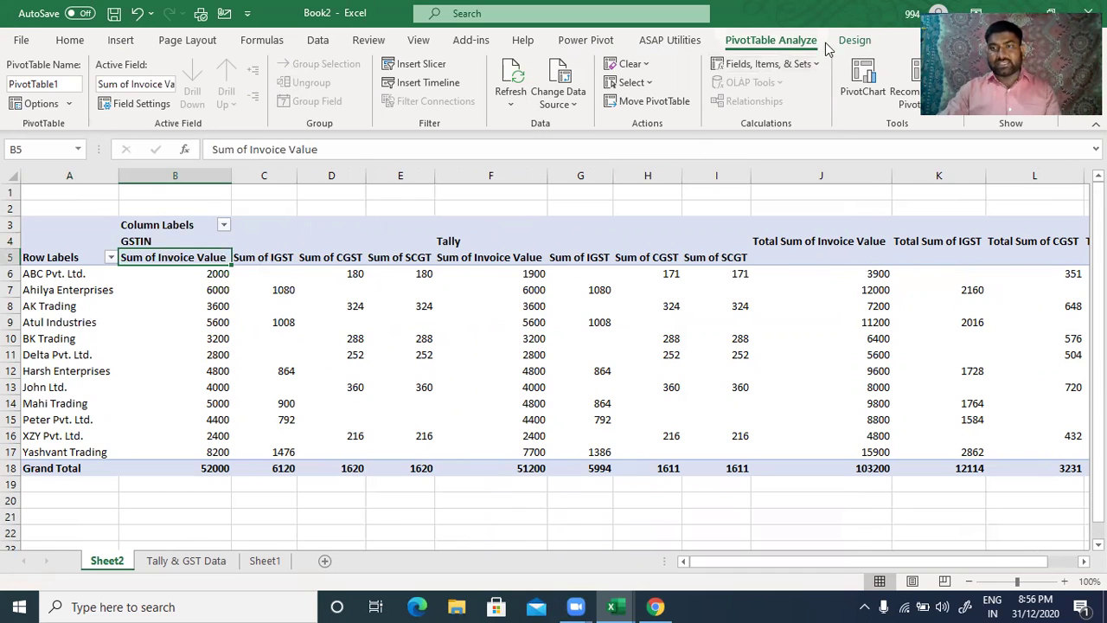
left_click(853, 39)
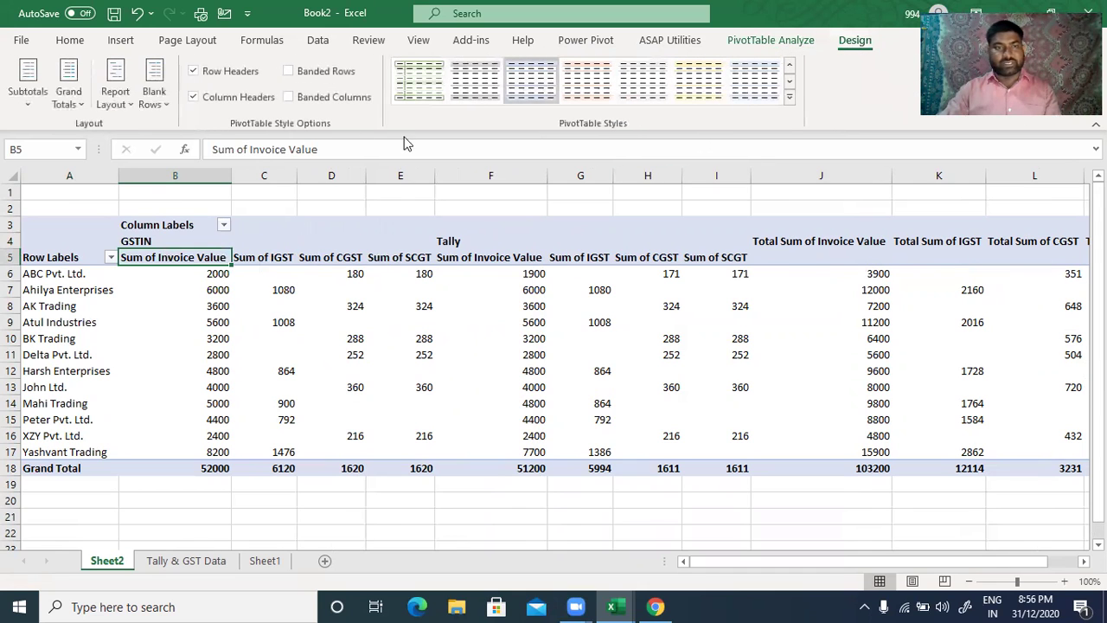
left_click(111, 102)
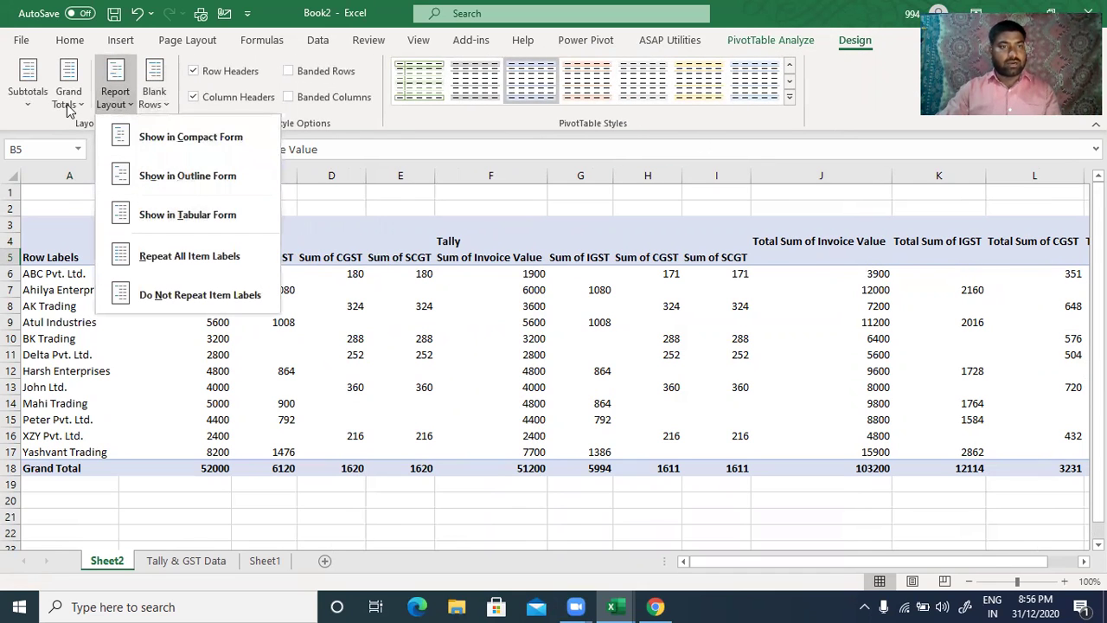
left_click(69, 102)
left_click(112, 141)
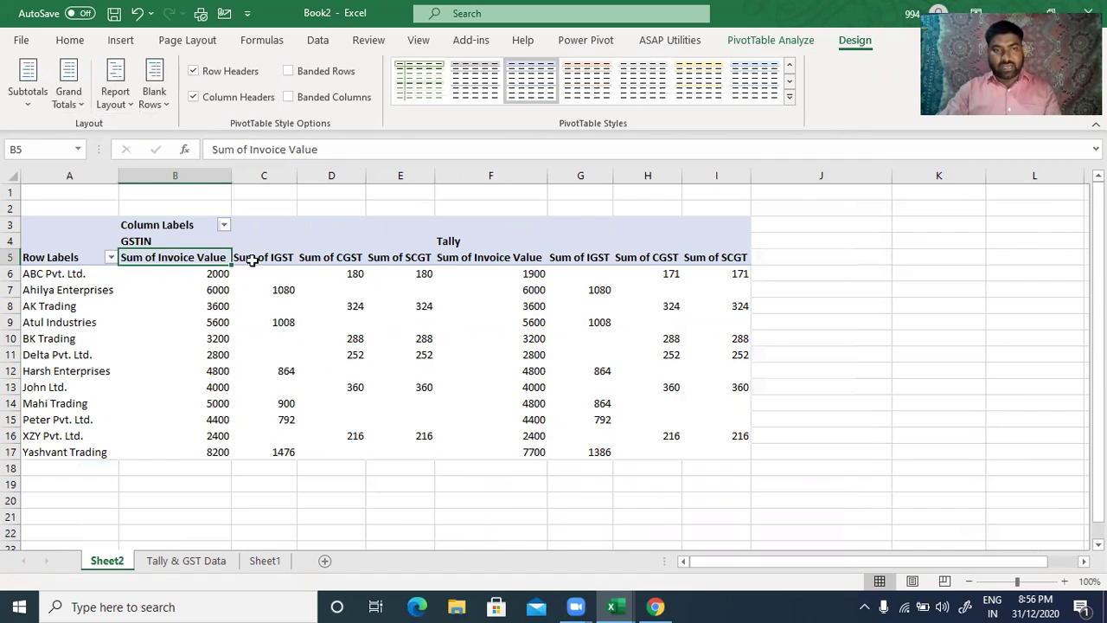
Start a calculated item in the PivotTable's Remark field, with the GSTIN and Tally columns selected, and name it Reconciliation.
left_click(139, 241)
left_click(141, 235)
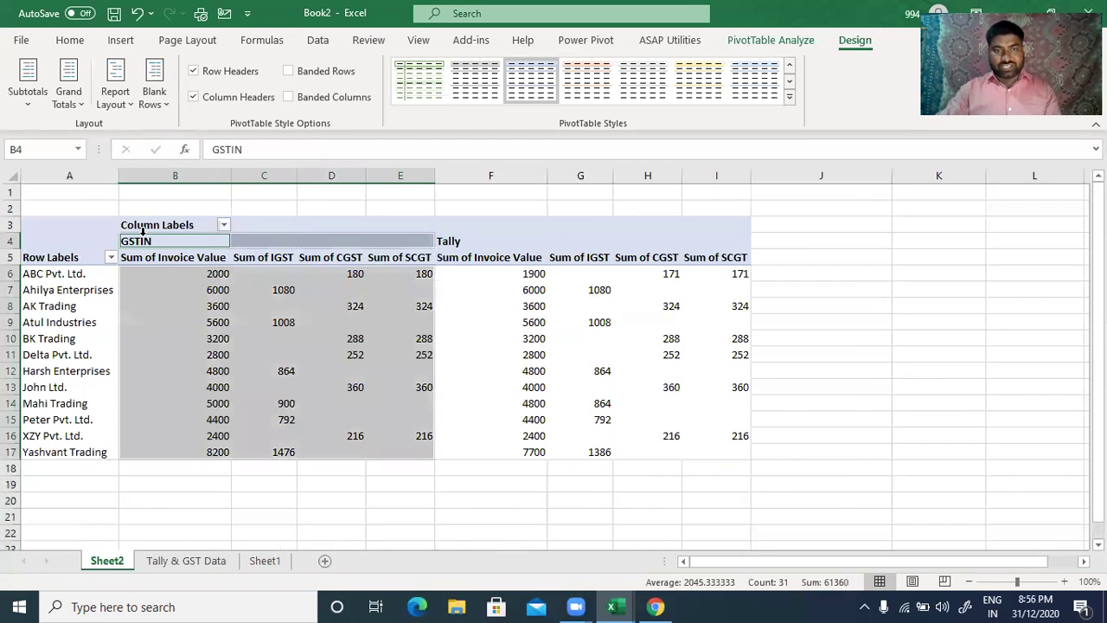
left_click(464, 233)
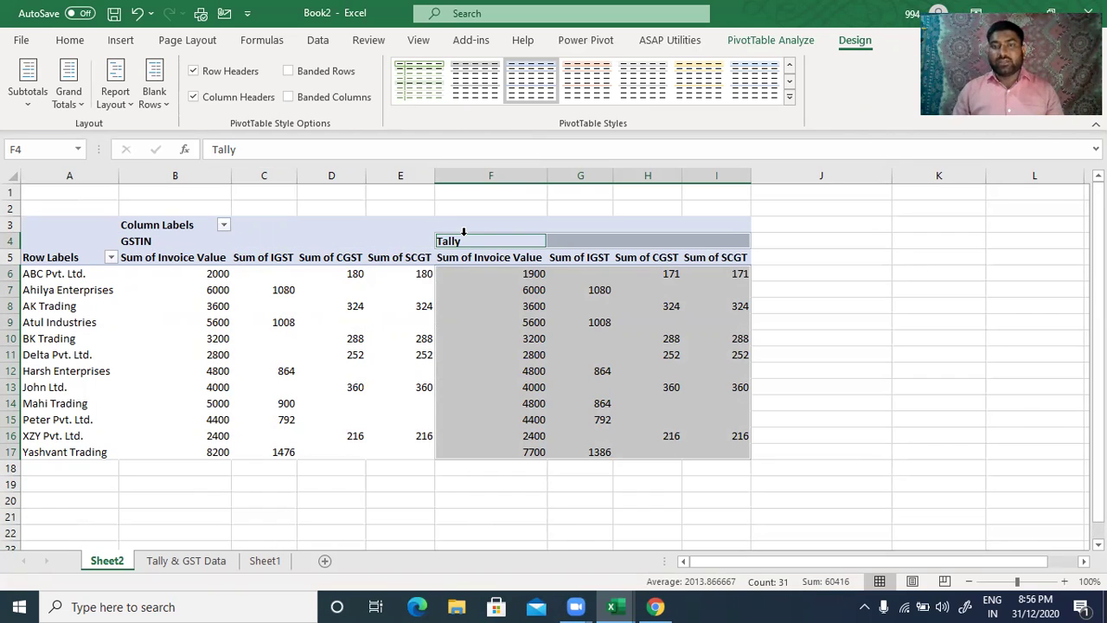
left_click(171, 232)
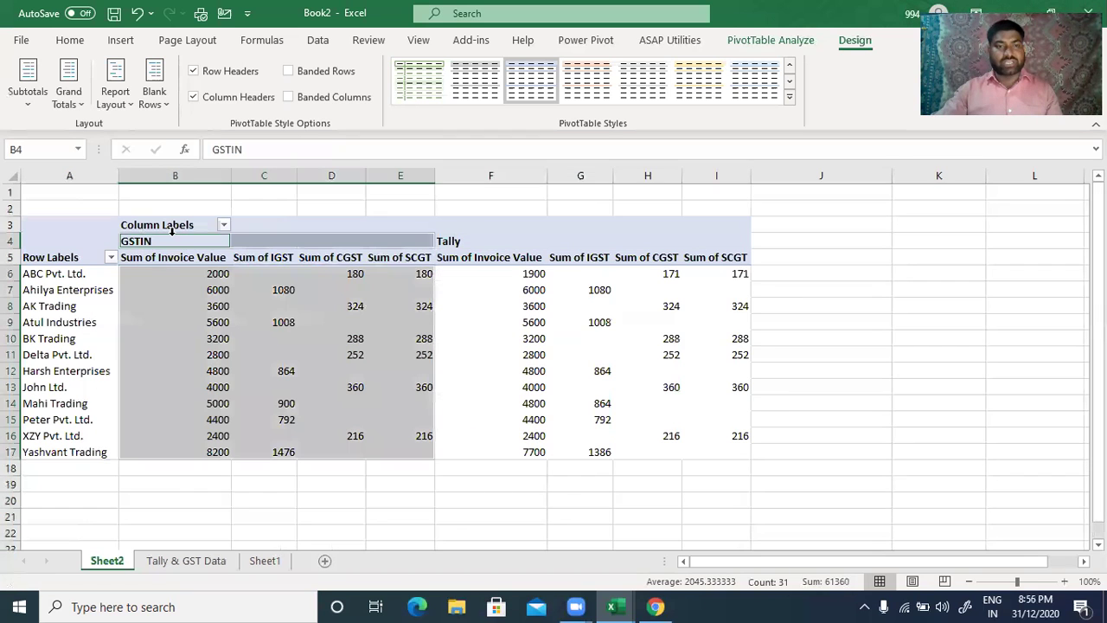
key("ctrl+shift+Right")
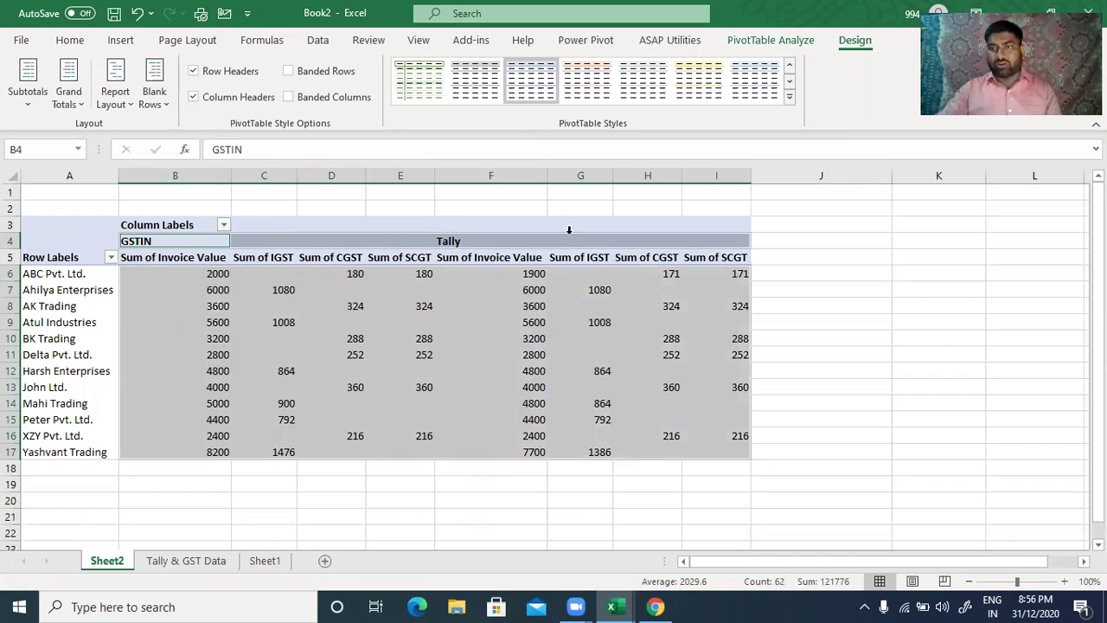
left_click(773, 40)
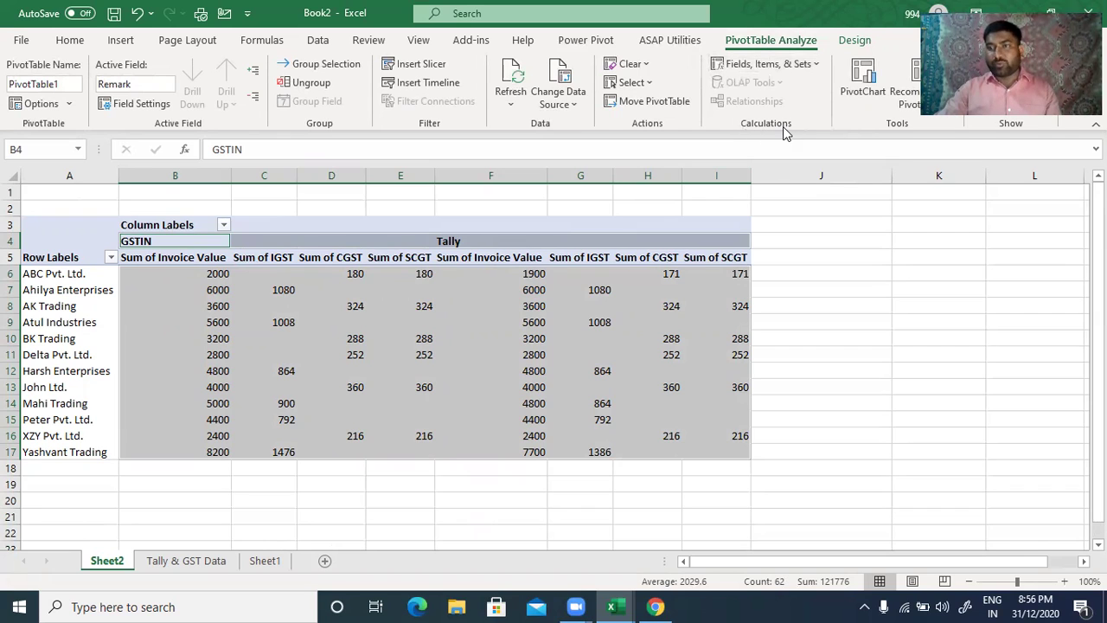
left_click(820, 71)
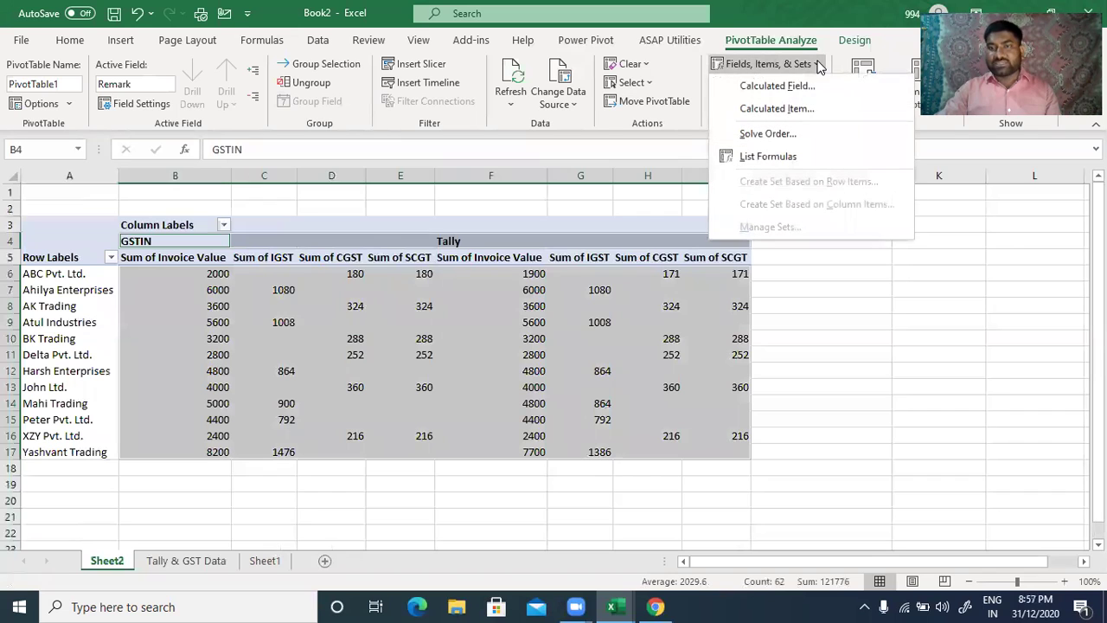
left_click(799, 109)
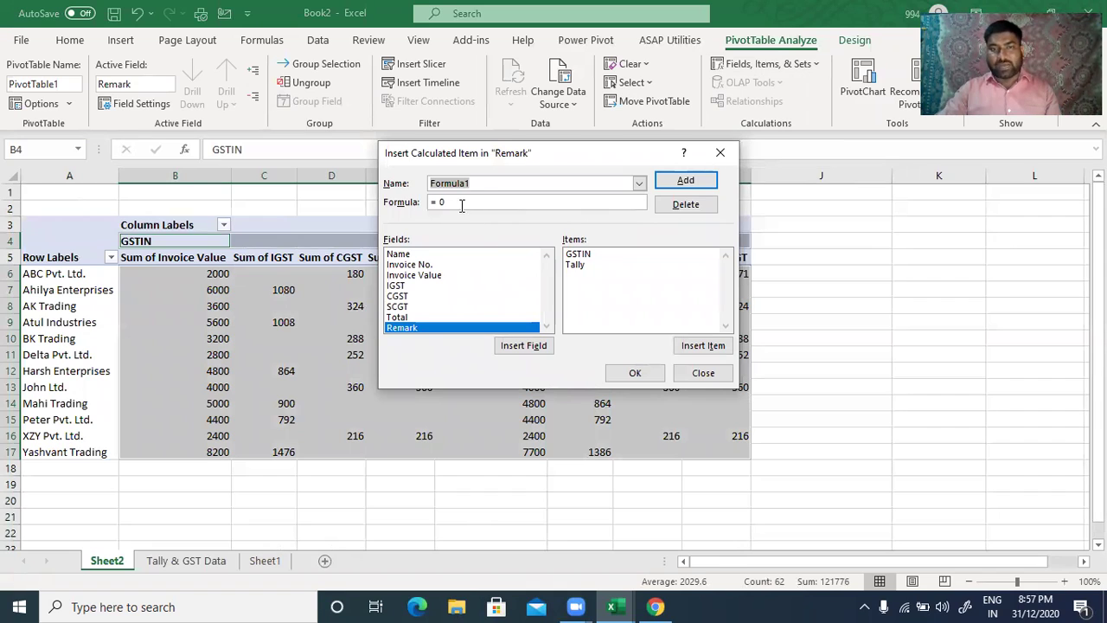
key("BackSpace")
type("Recon")
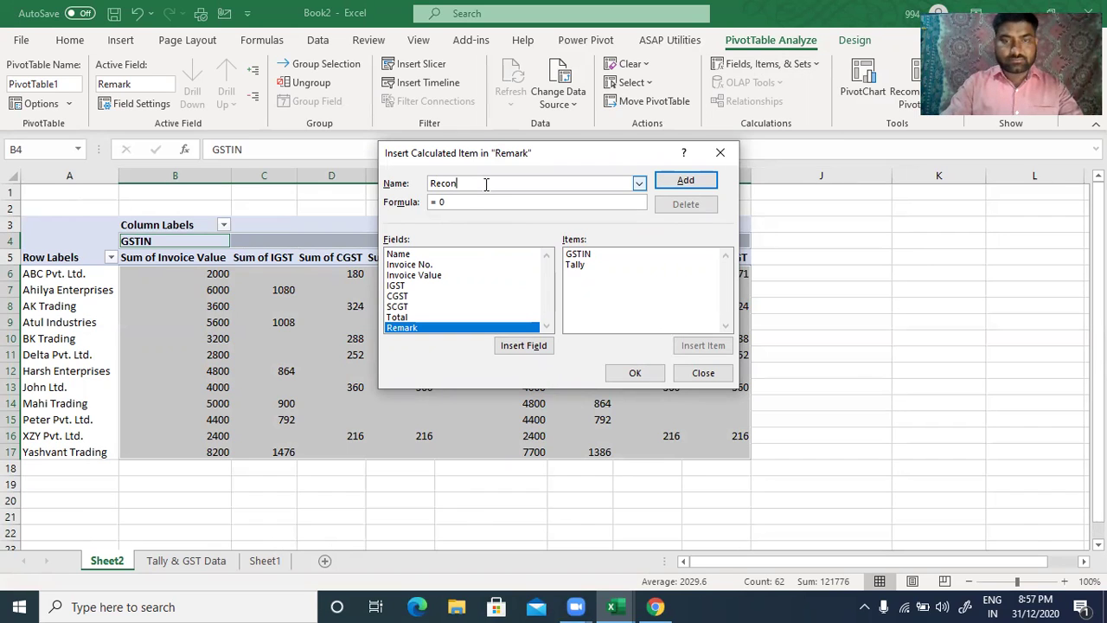
type("ciliation")
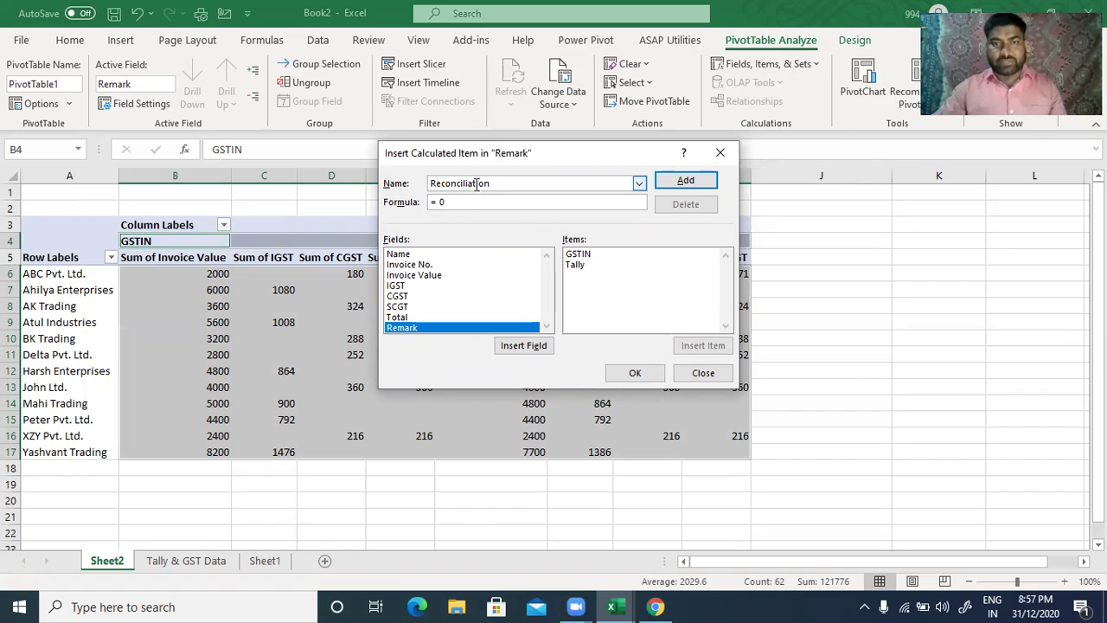
Set the Reconciliation item's formula to GSTIN minus Tally and insert it into the PivotTable.
left_click(458, 208)
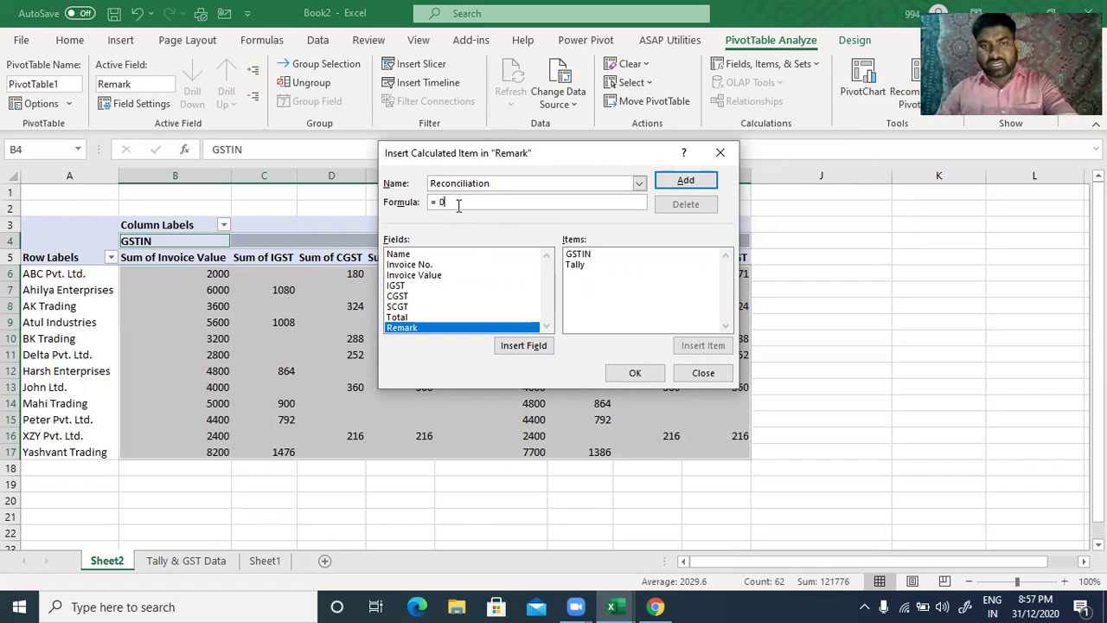
key("BackSpace")
key("BackSpace")
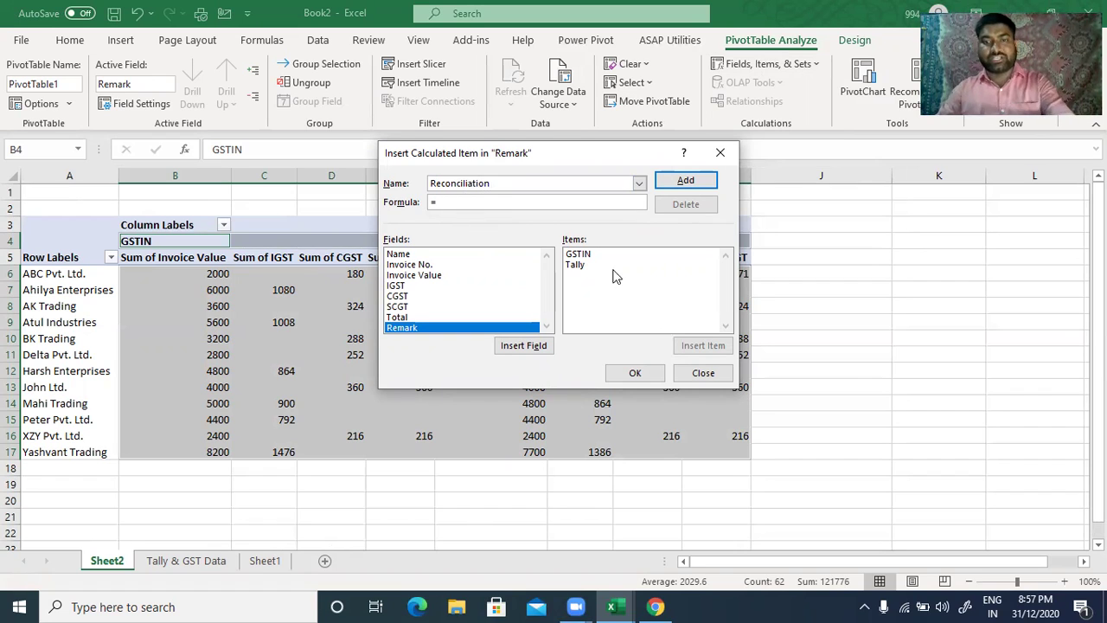
double_click(588, 254)
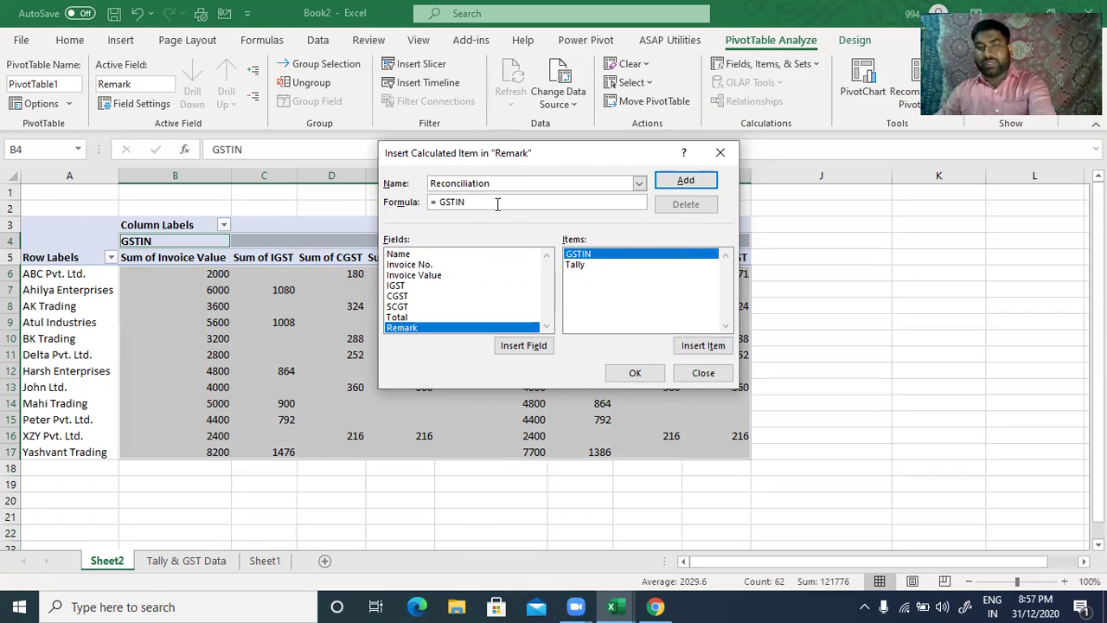
type("-")
double_click(575, 265)
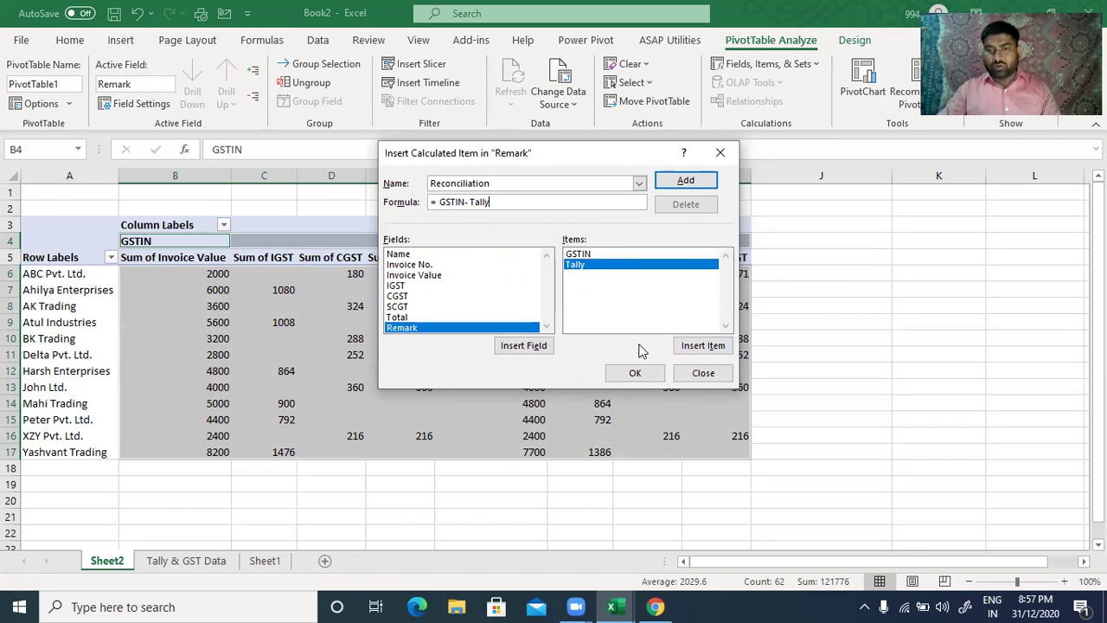
left_click(649, 372)
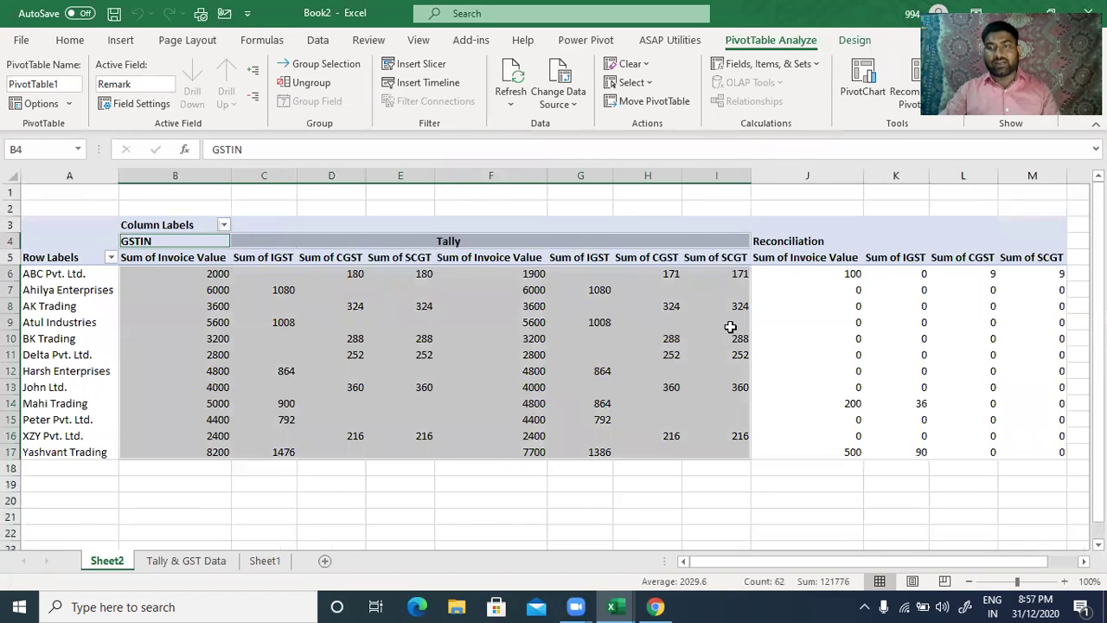
left_click(802, 243)
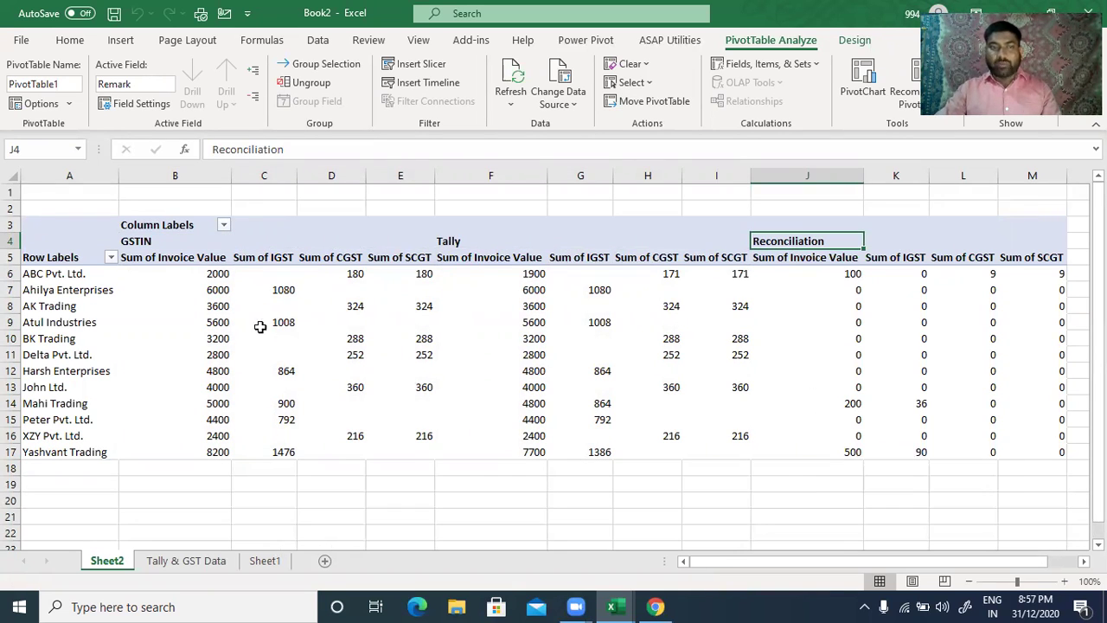
Create a conditional formatting rule for B6:M17, applied to all cells showing "Sum of Invoice Value" values for "Name" and "Remark".
left_click(166, 279)
left_click_drag(248, 296, 1014, 450)
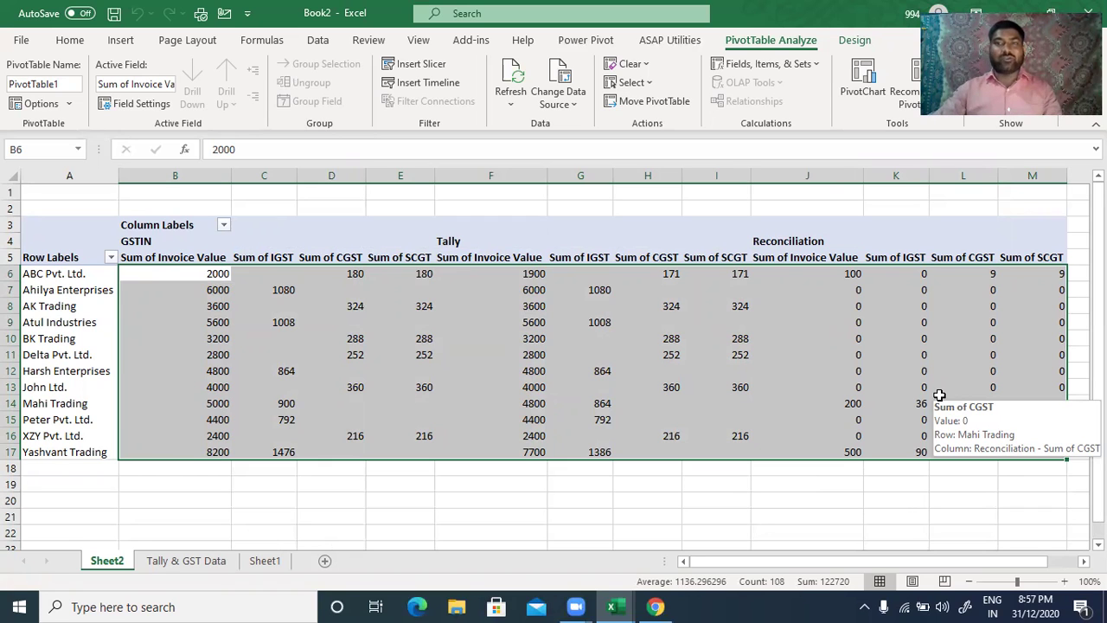
left_click(70, 44)
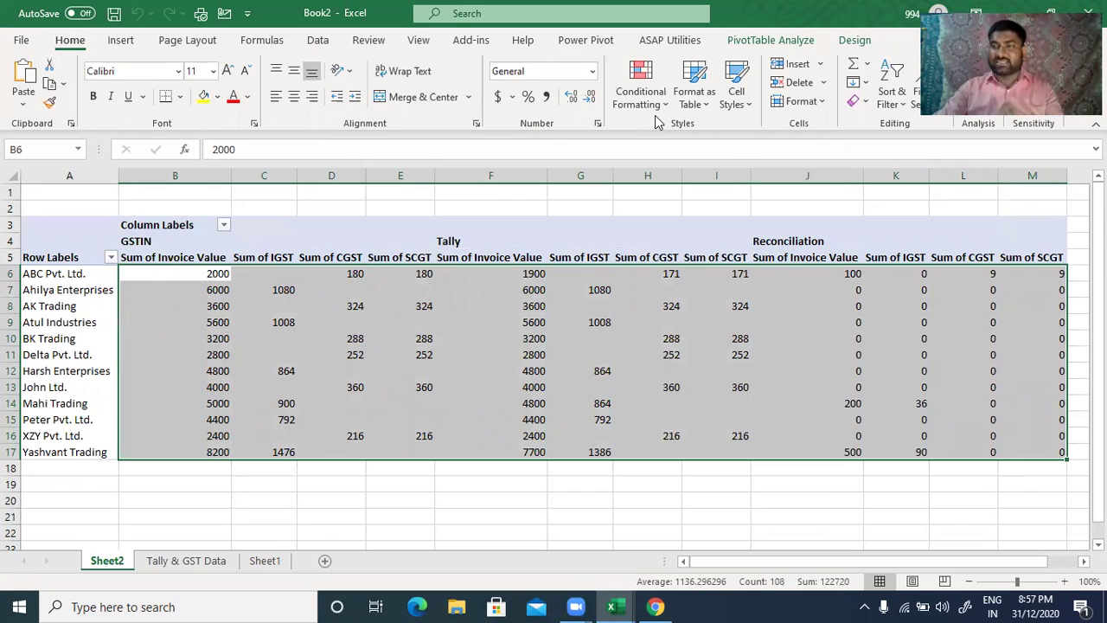
left_click(660, 105)
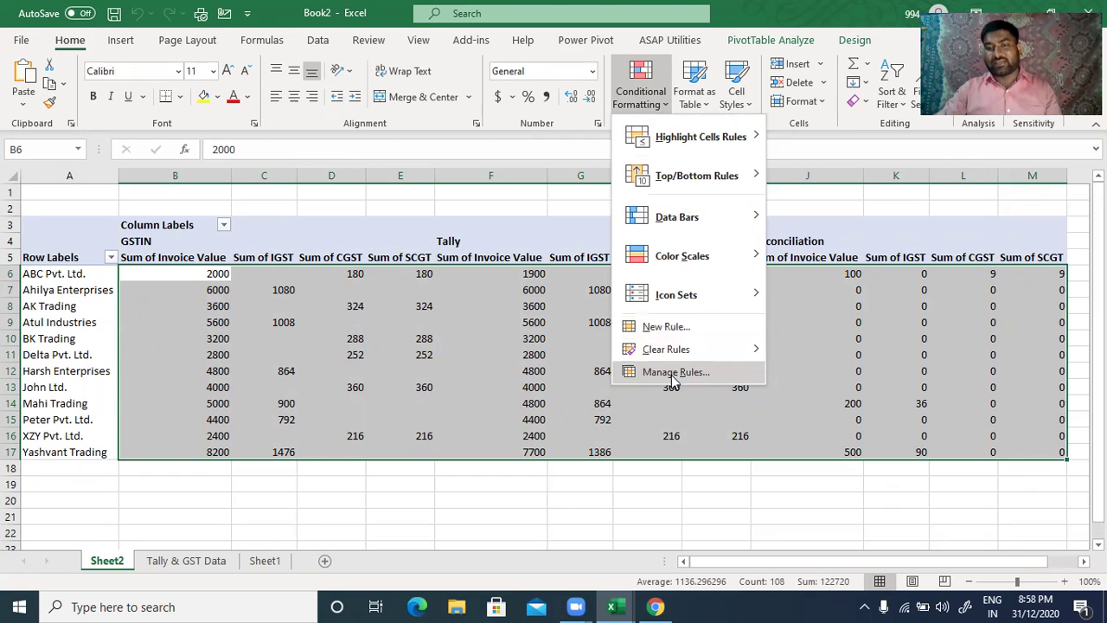
left_click(662, 371)
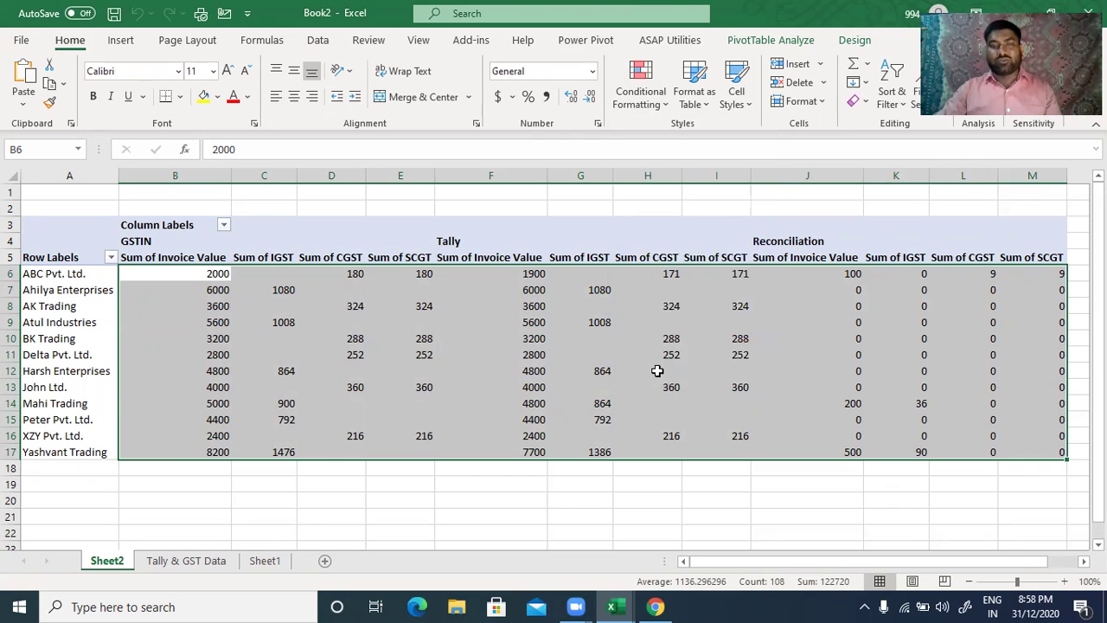
left_click(273, 235)
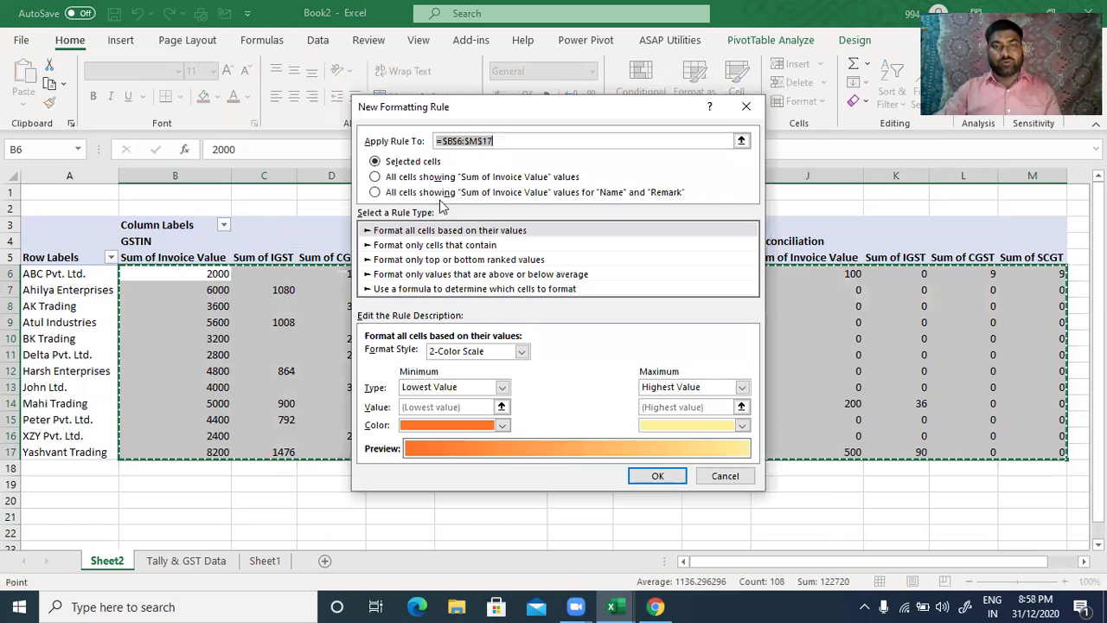
left_click(386, 194)
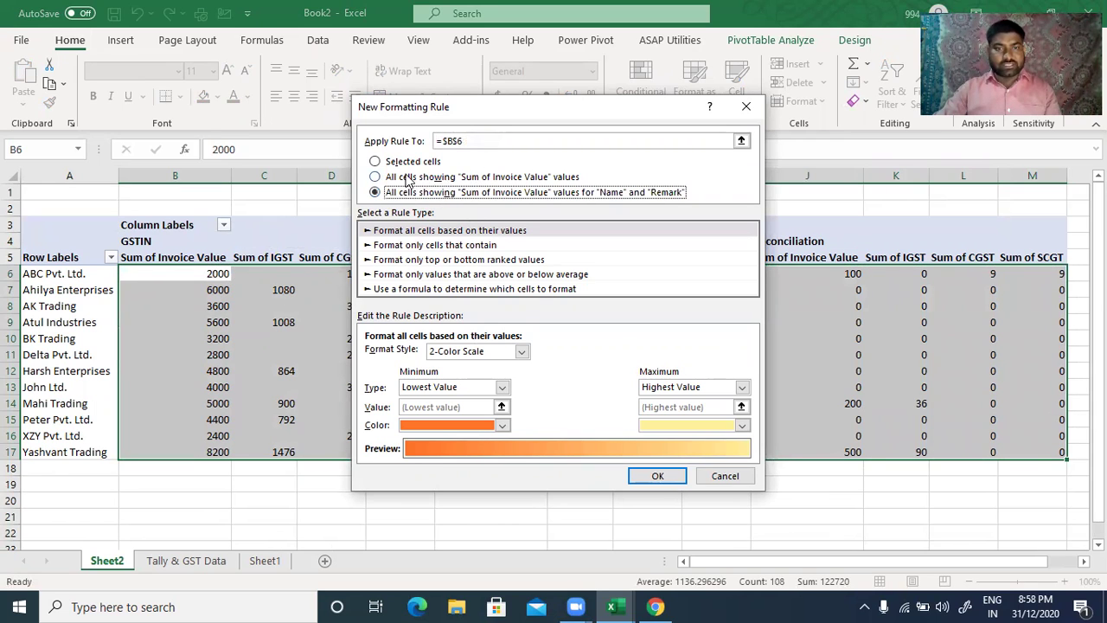
left_click(402, 164)
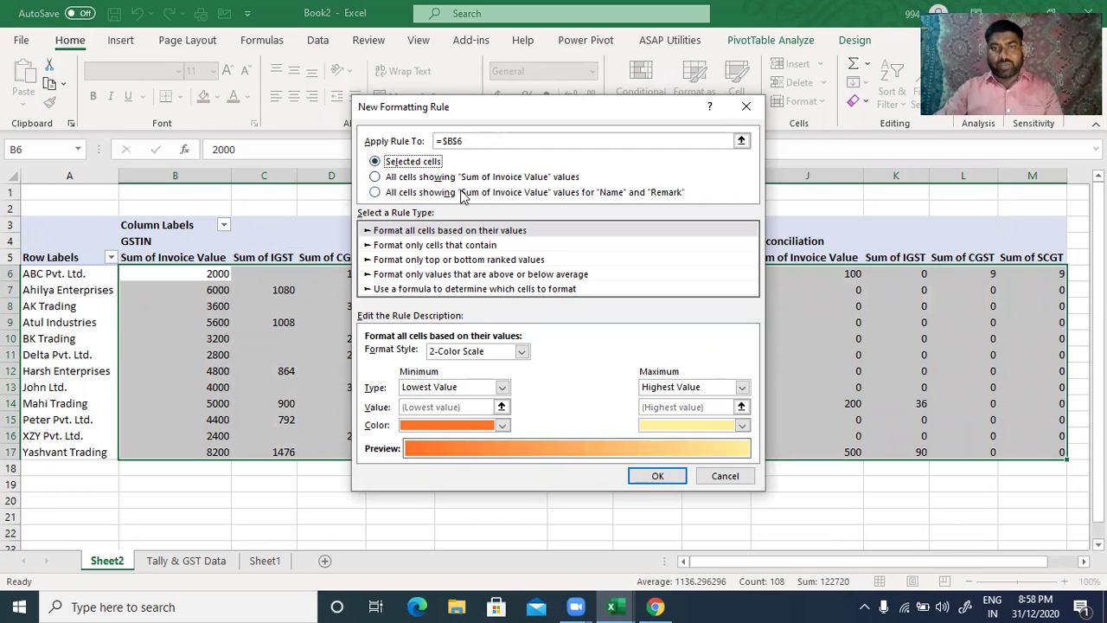
left_click(443, 194)
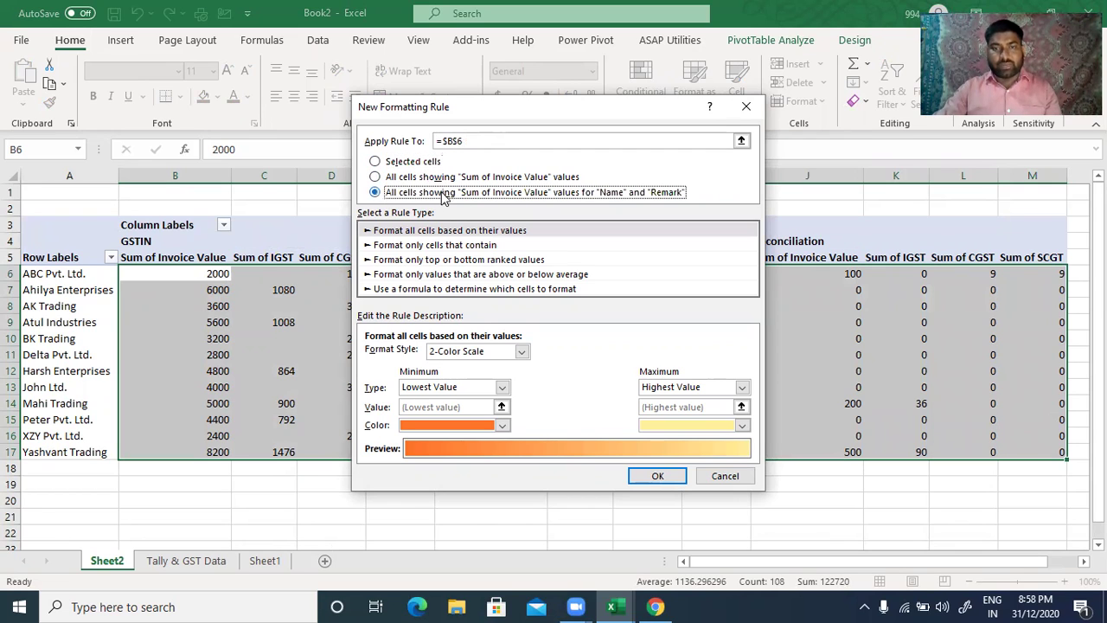
Make the rule formula-based, formatting values where =$J6<>0 is true.
left_click(457, 289)
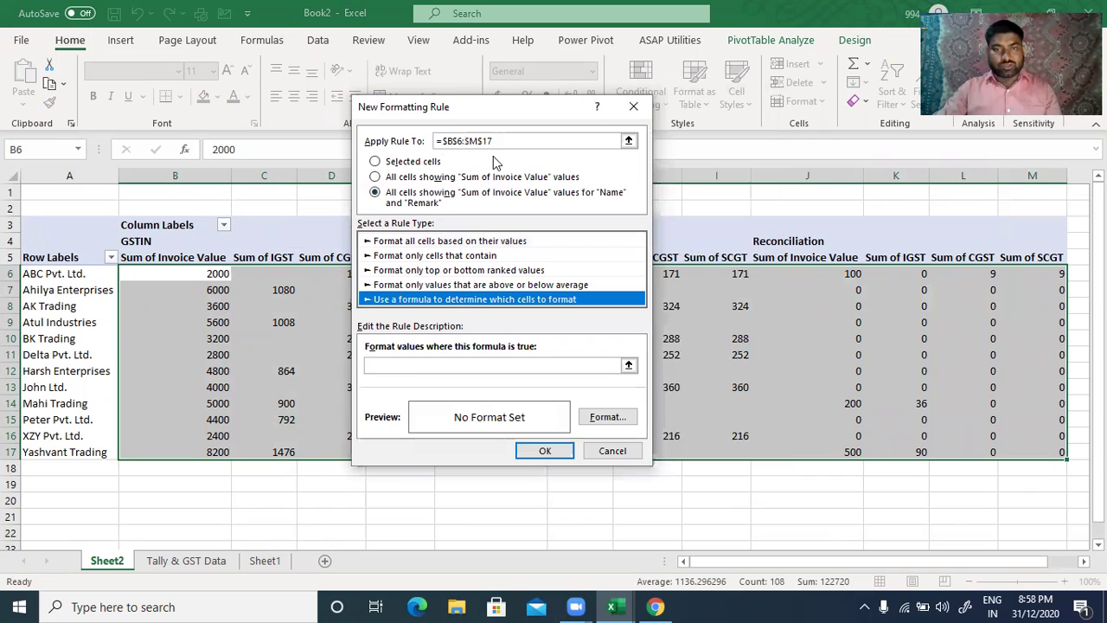
left_click(417, 364)
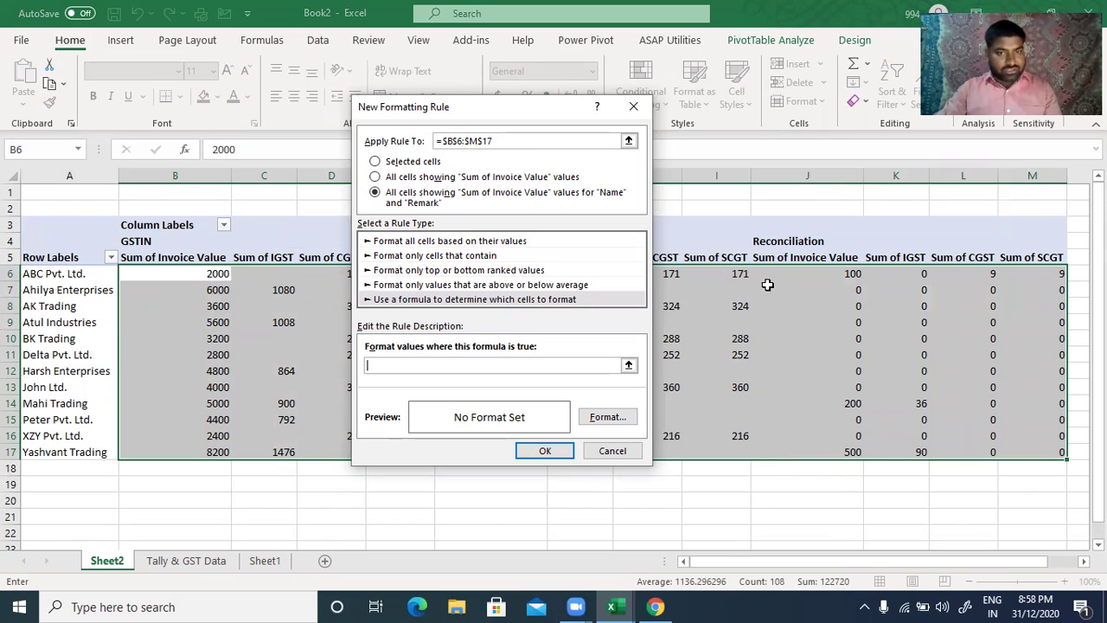
type("=")
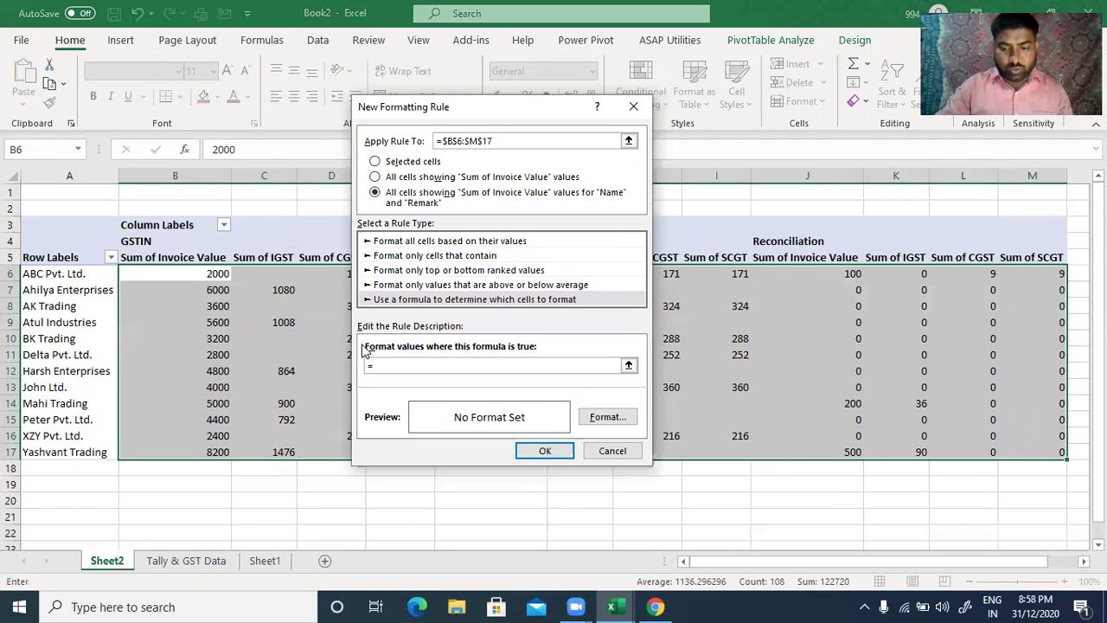
type("$")
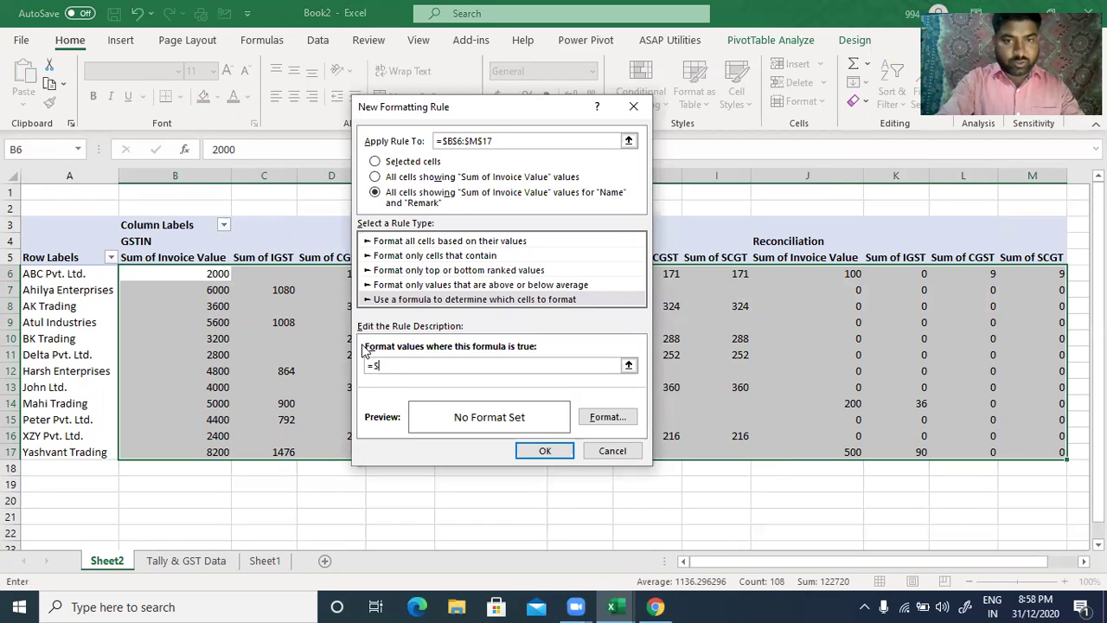
type("J6<>0")
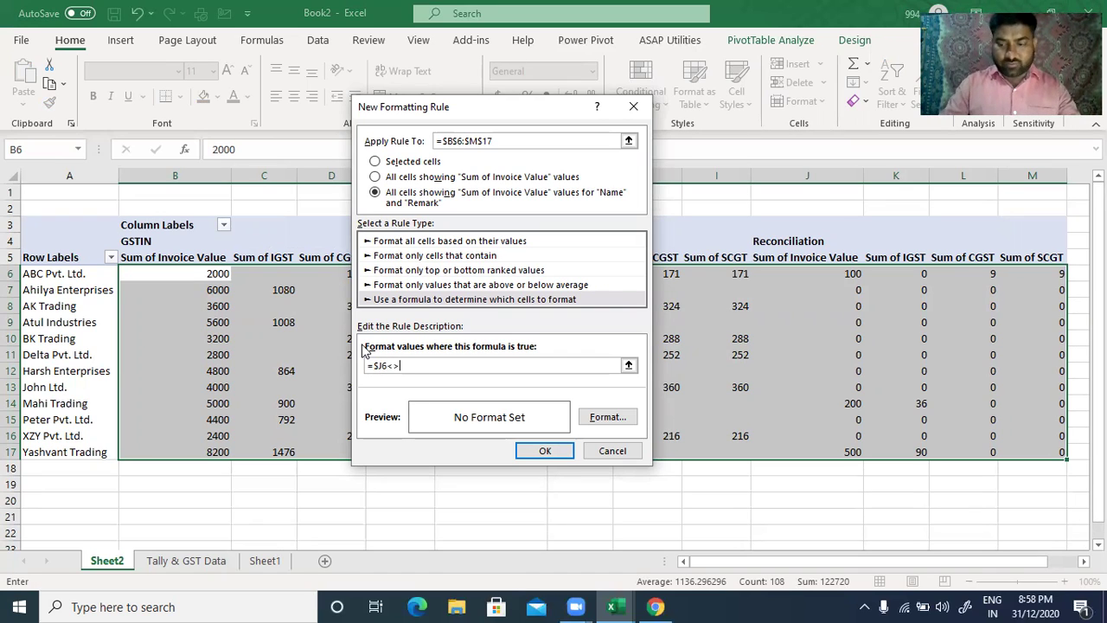
Give the rule an orange background fill and apply it to the PivotTable.
left_click(608, 416)
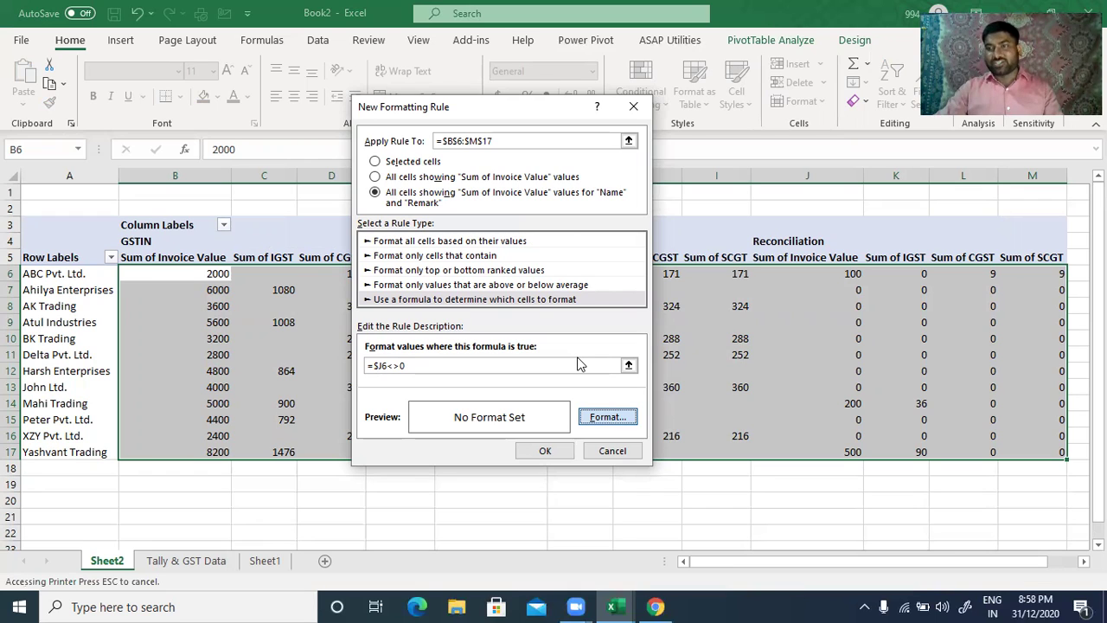
left_click(591, 416)
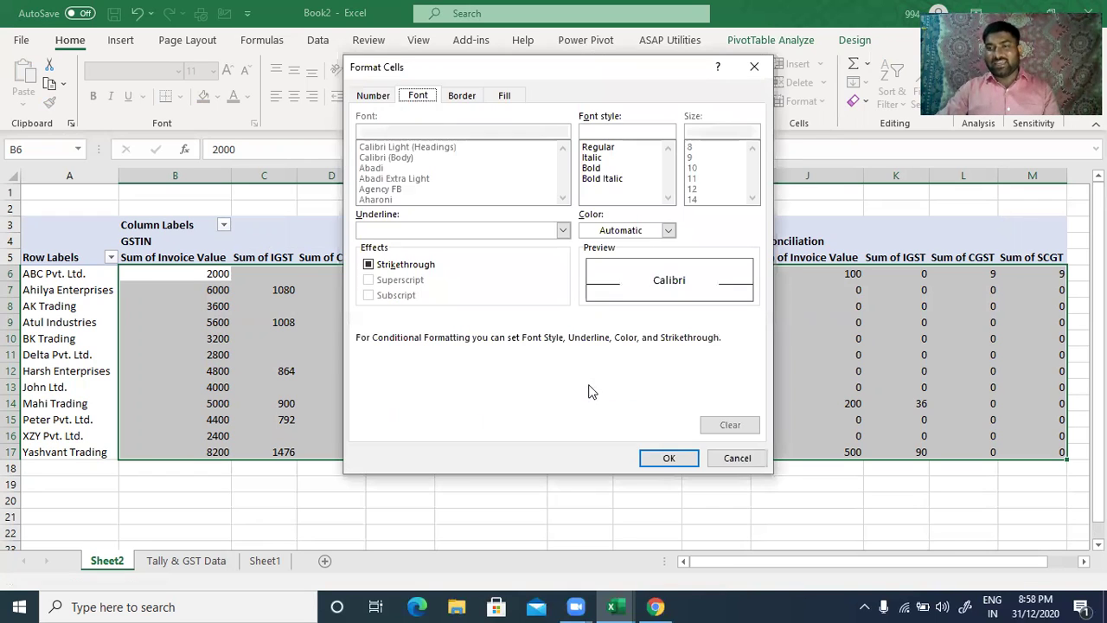
left_click(504, 95)
left_click(400, 254)
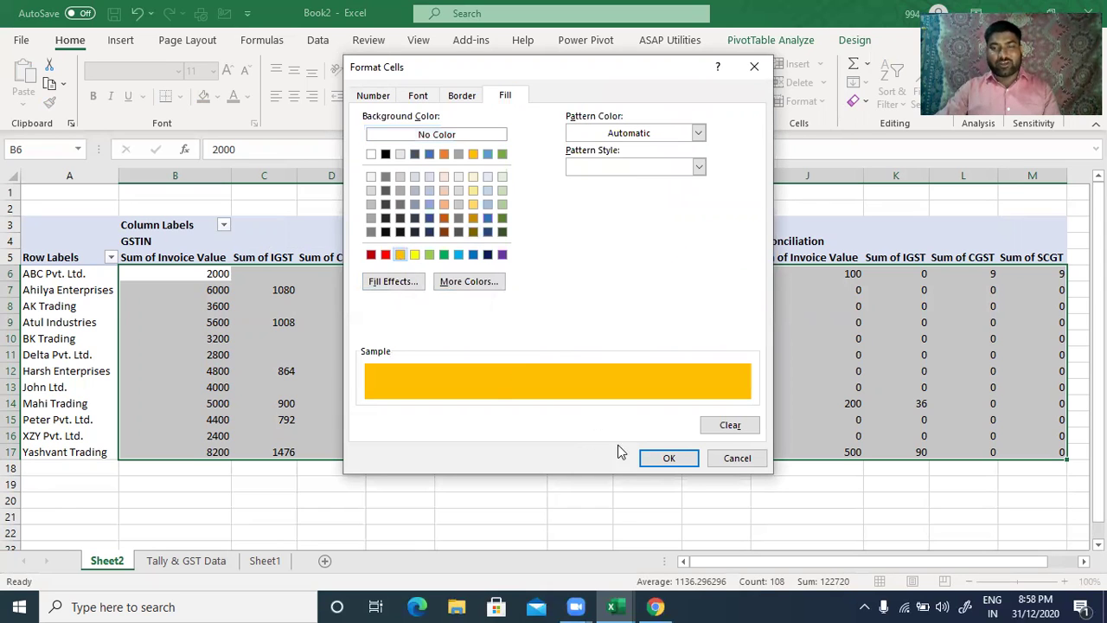
left_click(666, 458)
left_click(546, 451)
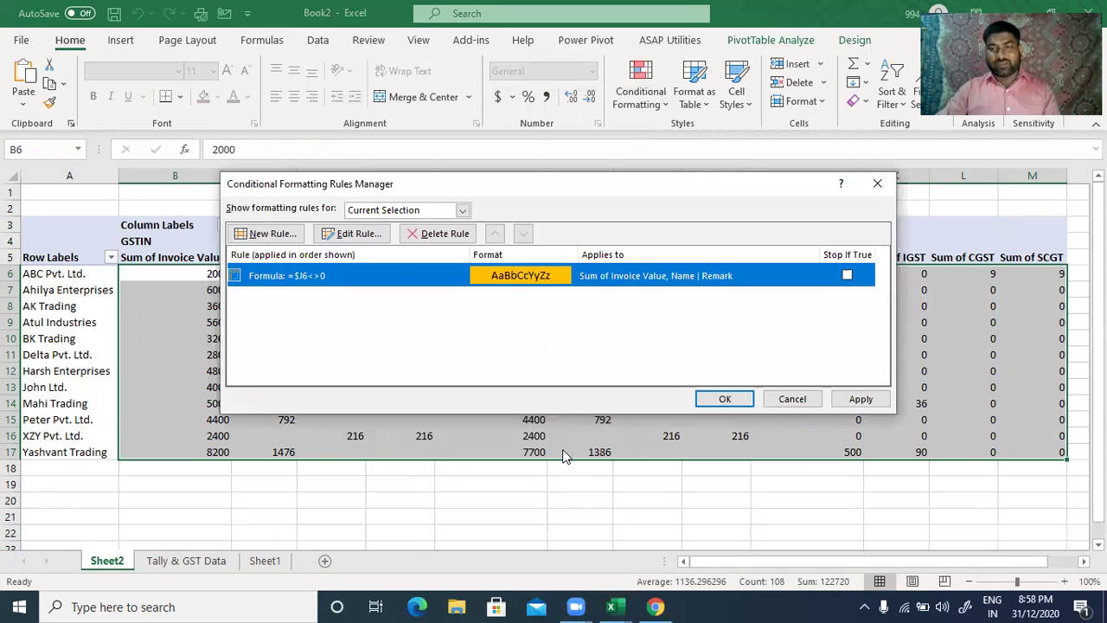
left_click(835, 404)
left_click(735, 403)
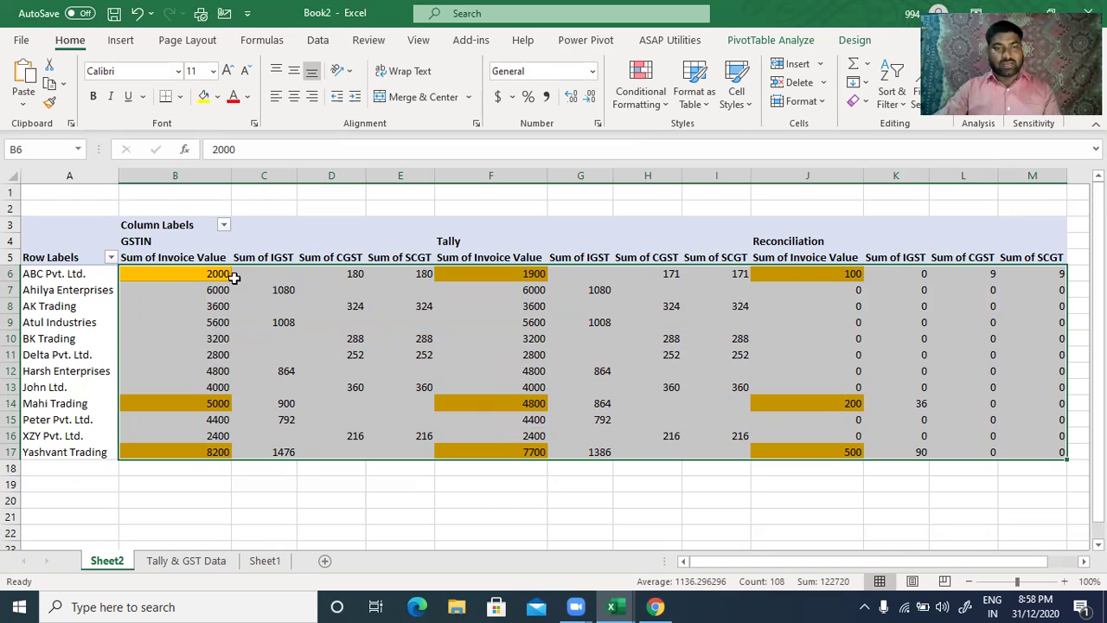
mouse_move(226, 275)
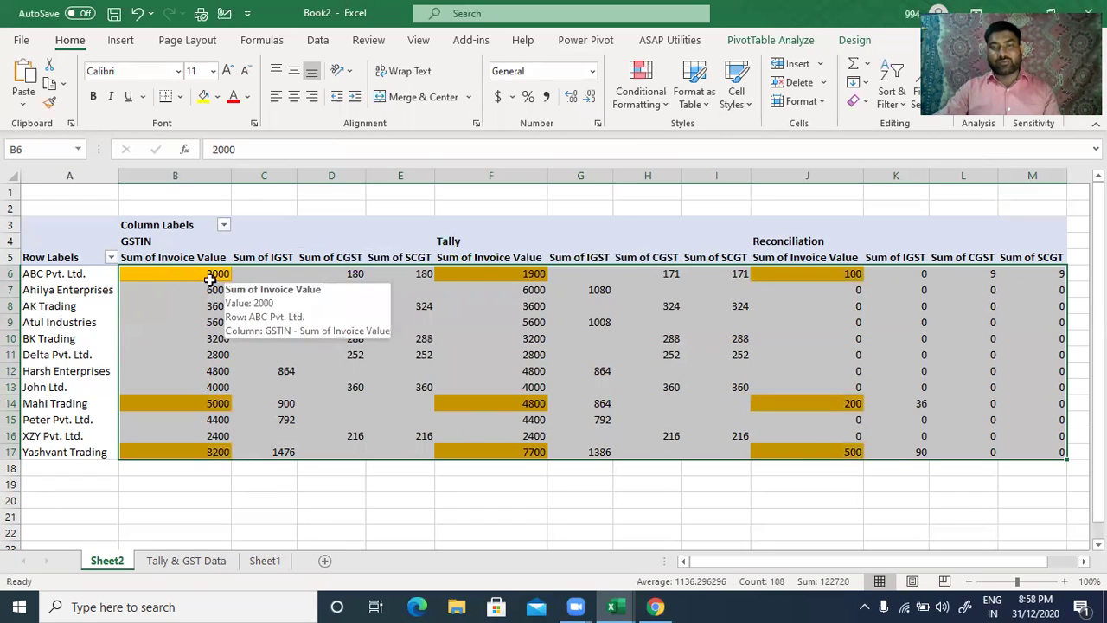
left_click(203, 275)
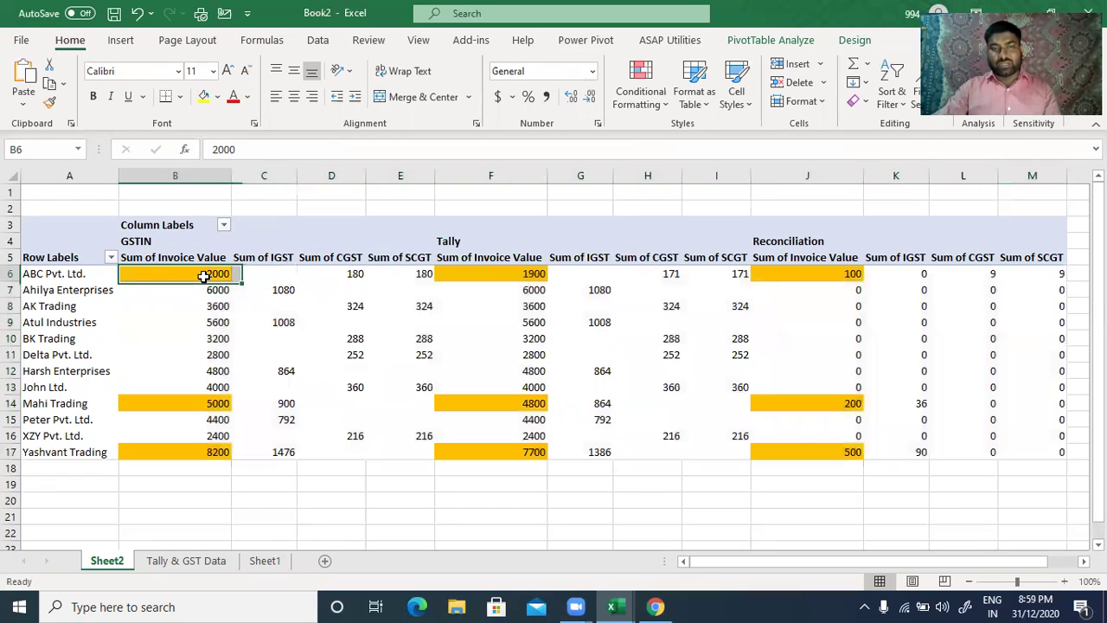
Compare the highlighted ABC Pvt. Ltd. invoice values under Tally and Reconciliation in the PivotTable.
left_click(491, 274)
left_click(828, 275)
mouse_move(828, 275)
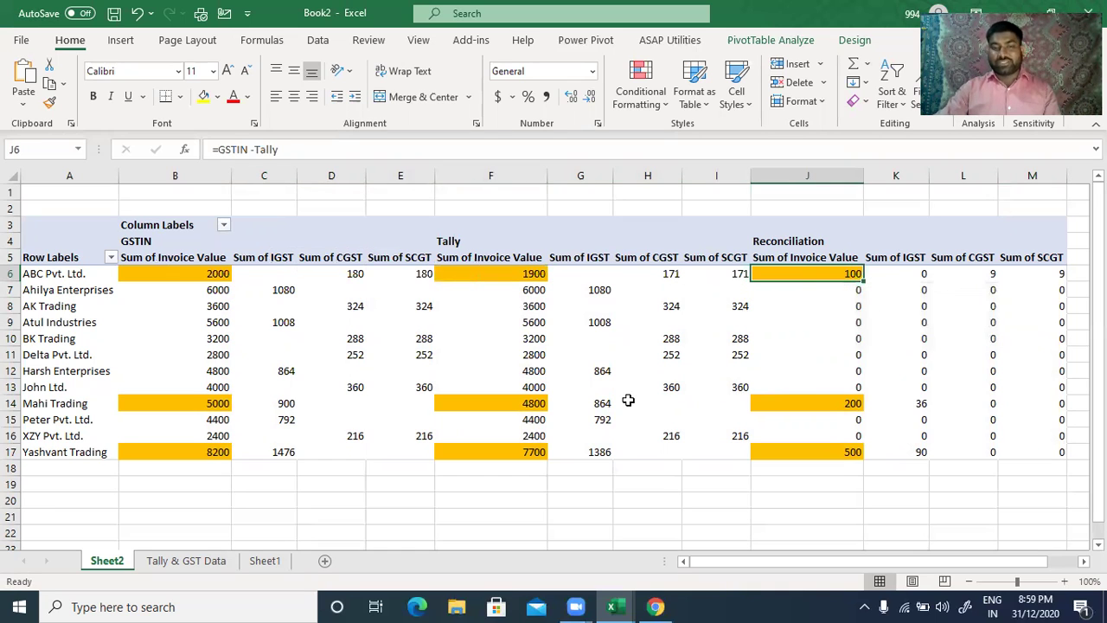
mouse_move(631, 390)
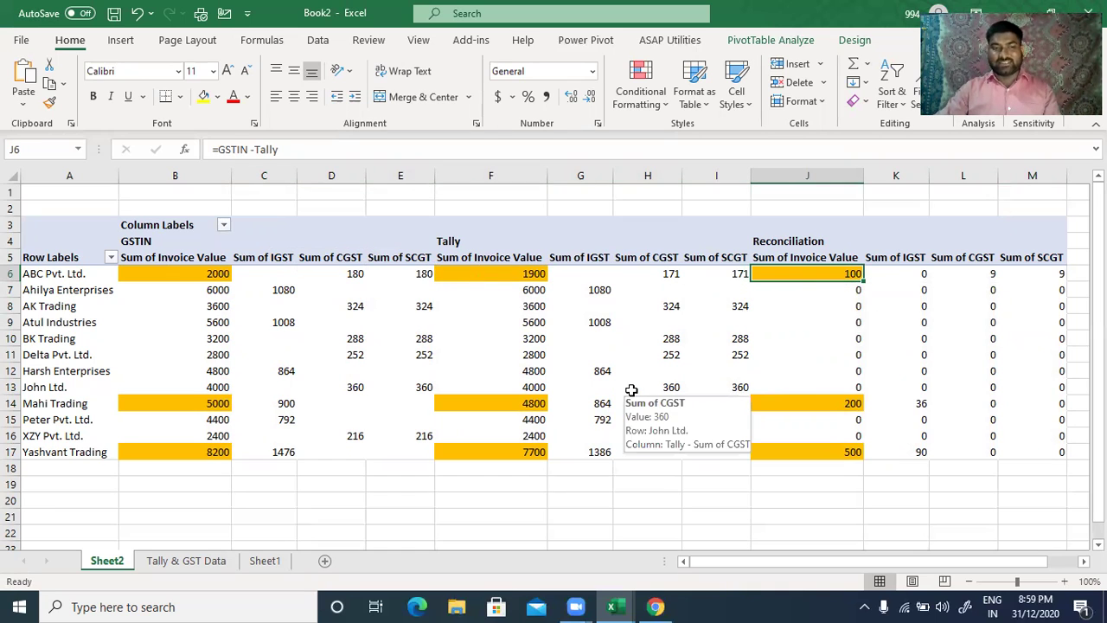
mouse_move(659, 324)
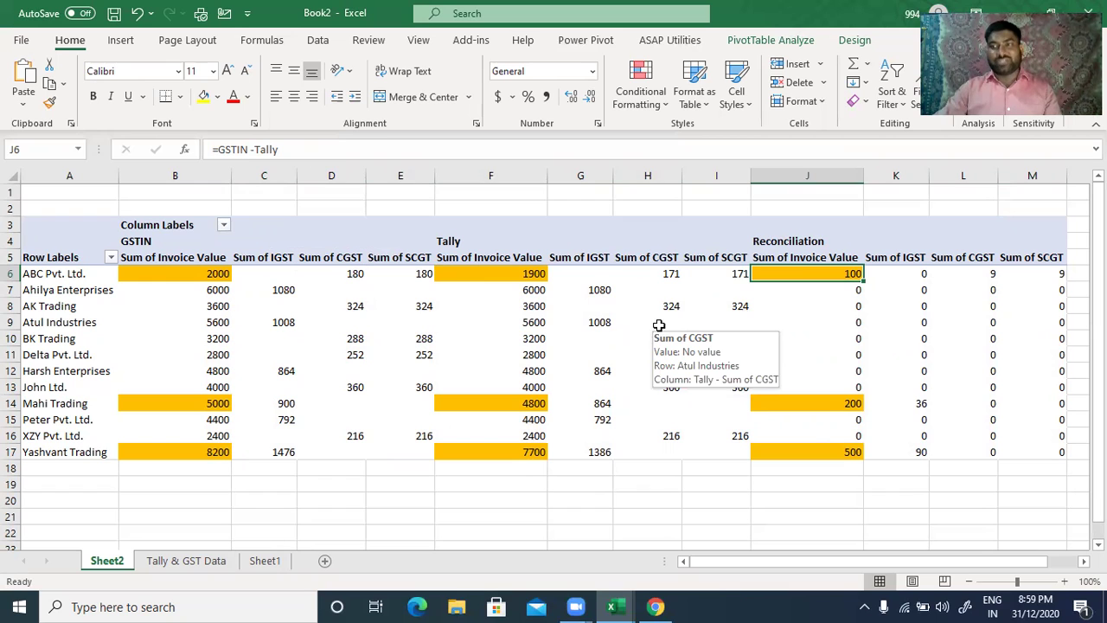
Switch to the Reconciliation.xlsx workbook and go to its Party Reconciliation cover sheet.
left_click(610, 600)
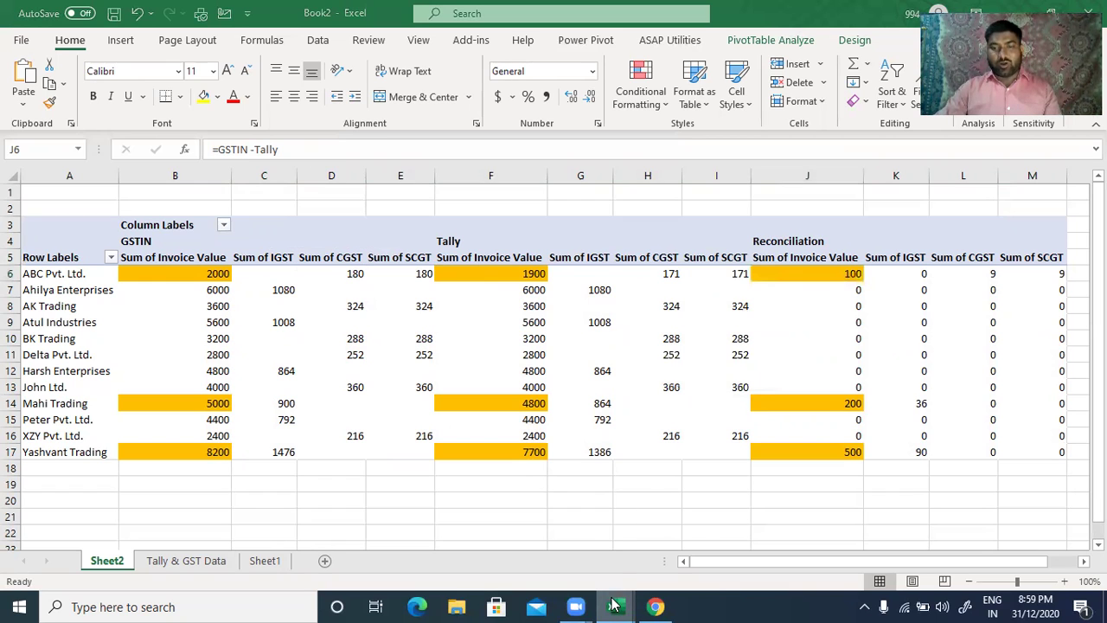
mouse_move(616, 605)
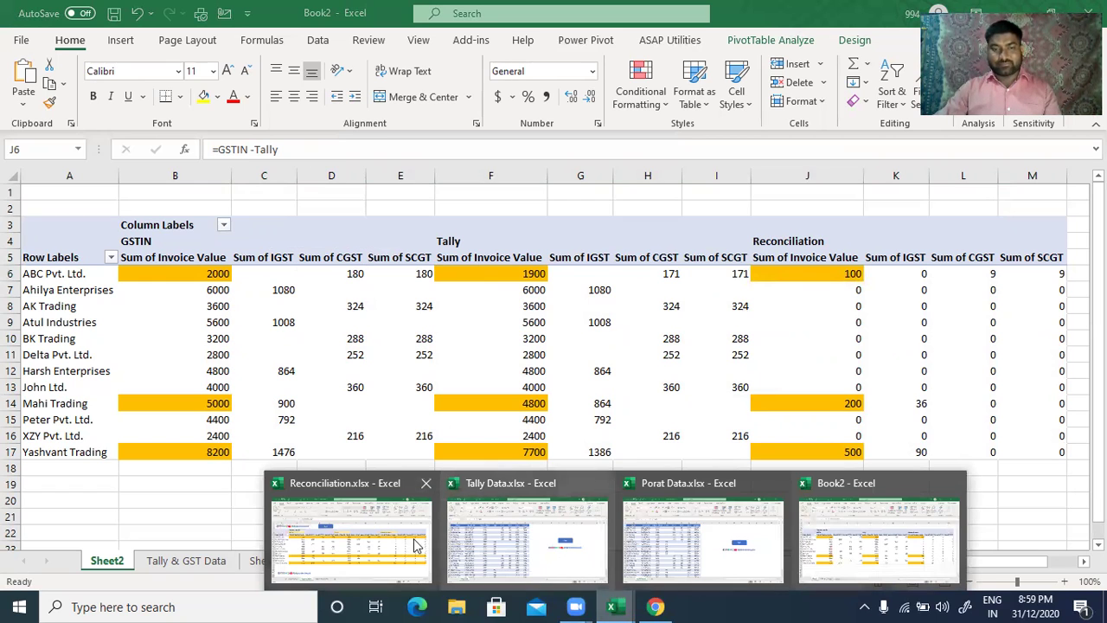
left_click(367, 540)
left_click(380, 204)
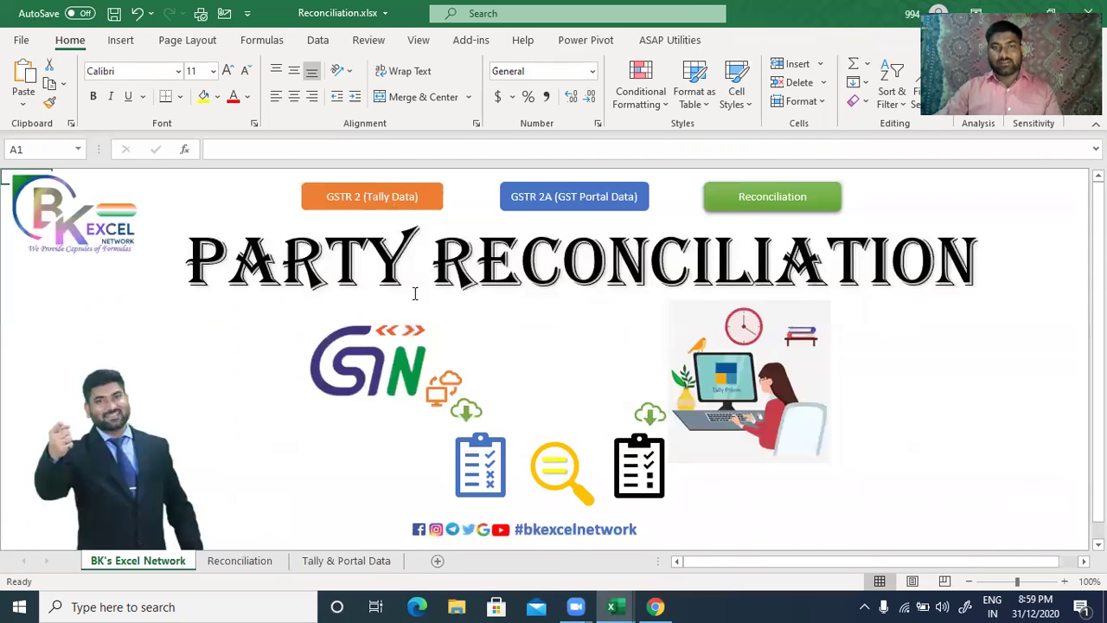